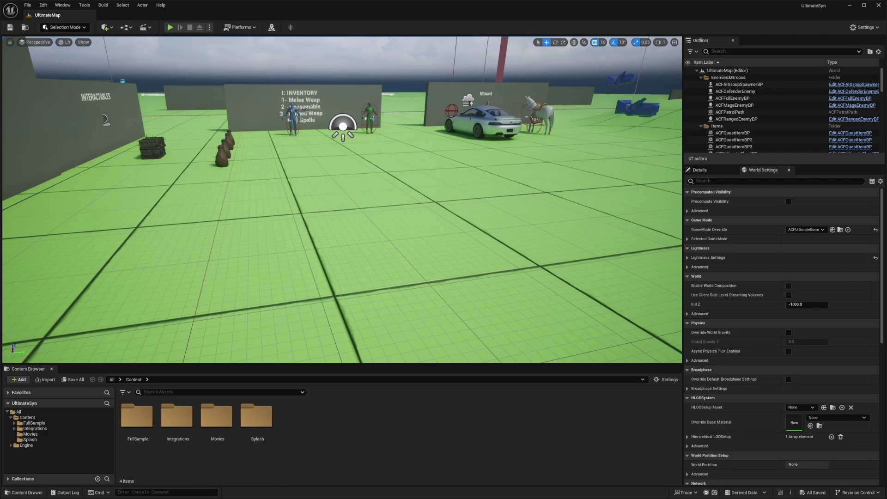
- Switch to the Google Drive Animation folder in the browser and download UE5_SyntyRig.rar
left_click_drag(0, 55, 303, 114)
double_click(321, 113)
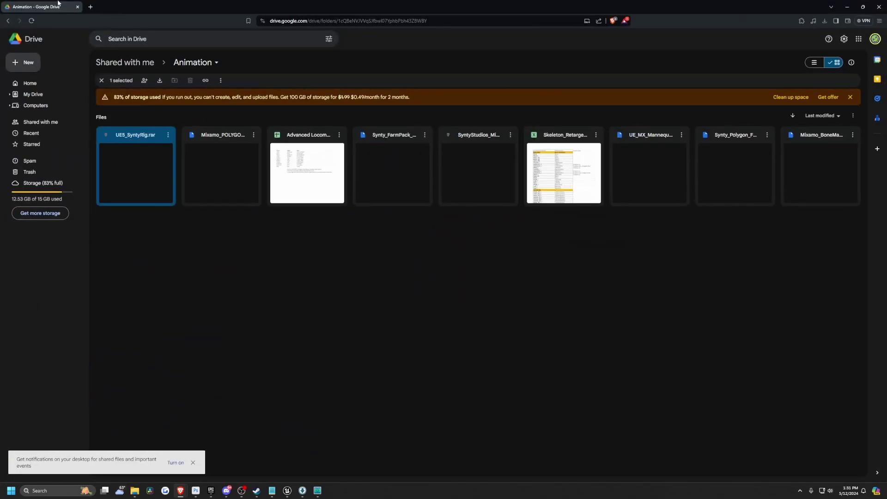
key("alt+Tab")
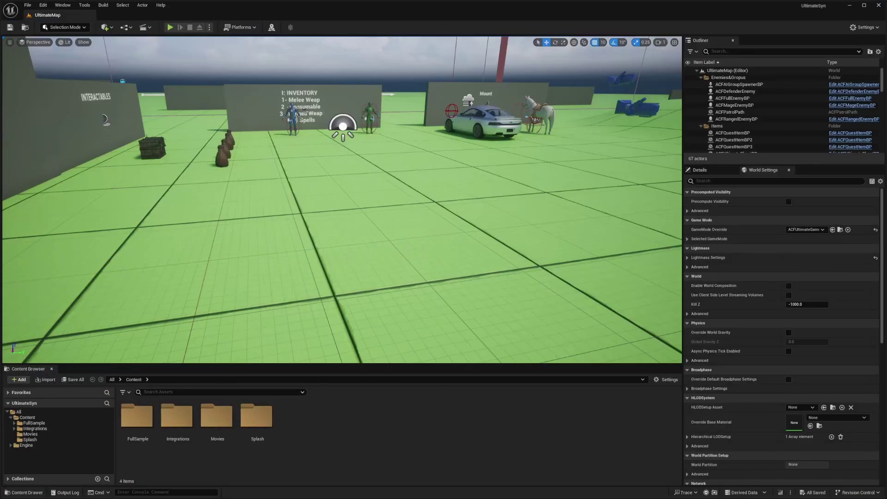
key("alt+Tab")
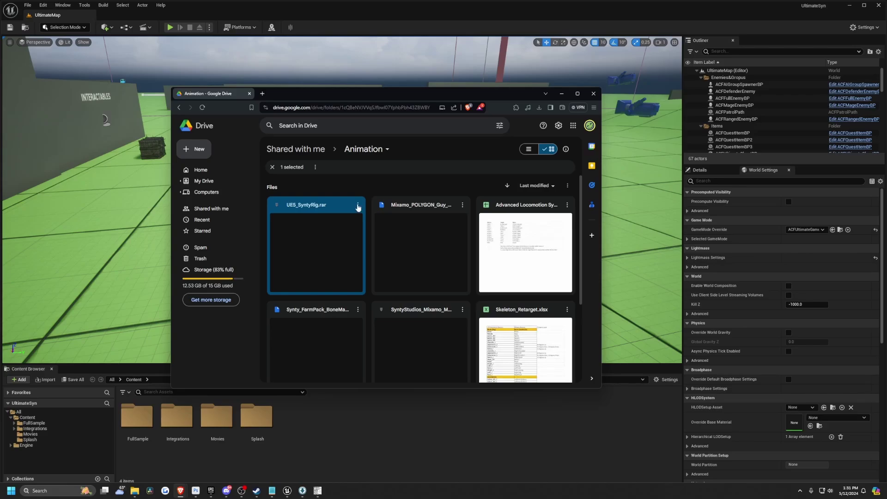
left_click(358, 205)
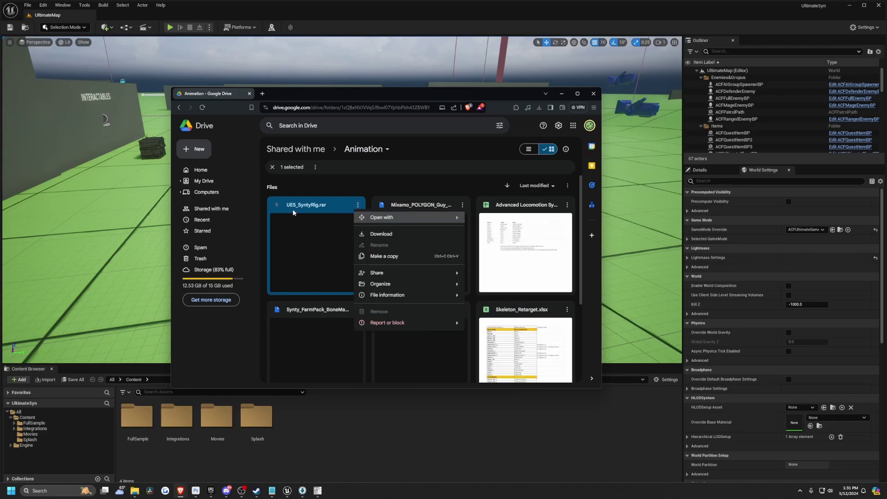
left_click(380, 234)
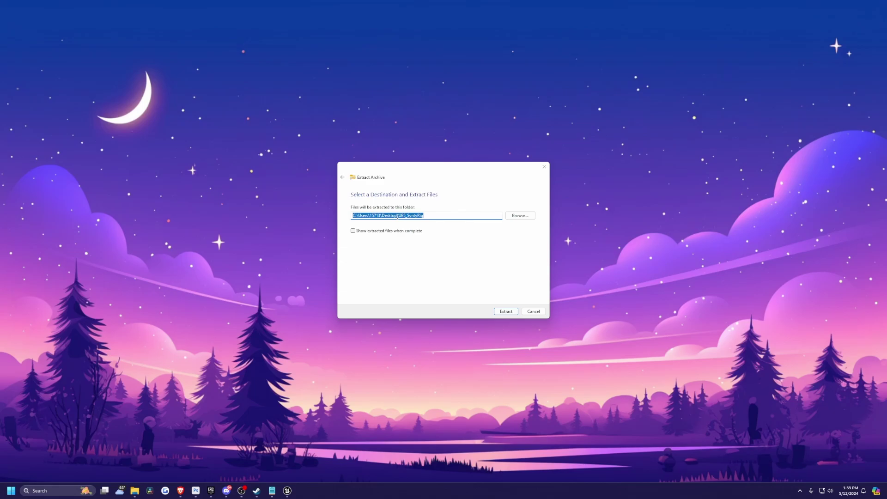
- Extract the UE5_SyntyRig archive to the desktop, showing the files when complete, and open its project with Unreal Engine 5.4
left_click(391, 231)
left_click(506, 311)
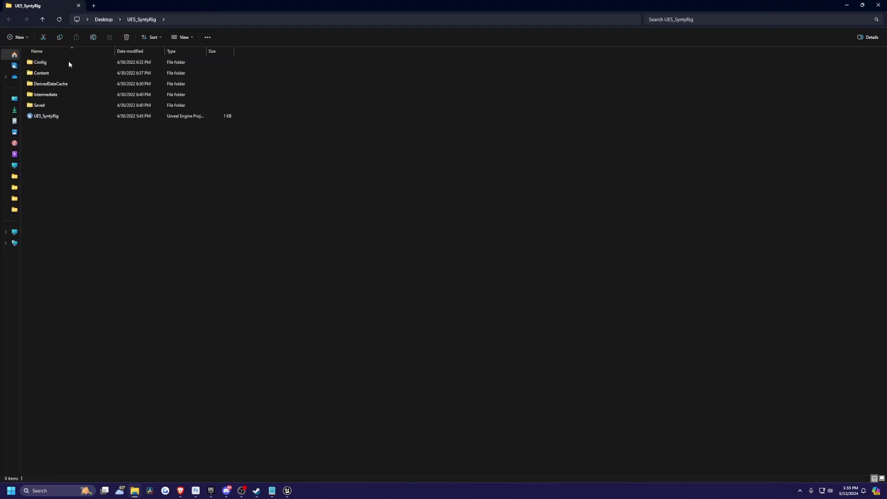
double_click(45, 119)
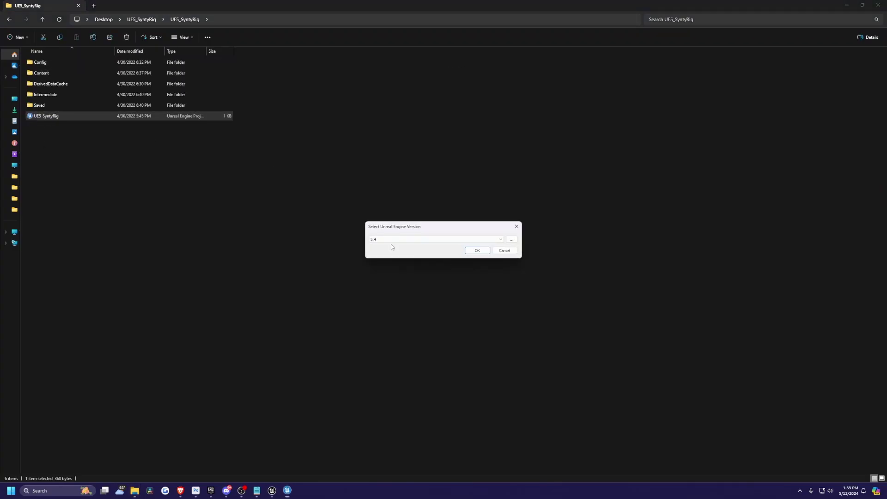
left_click(477, 250)
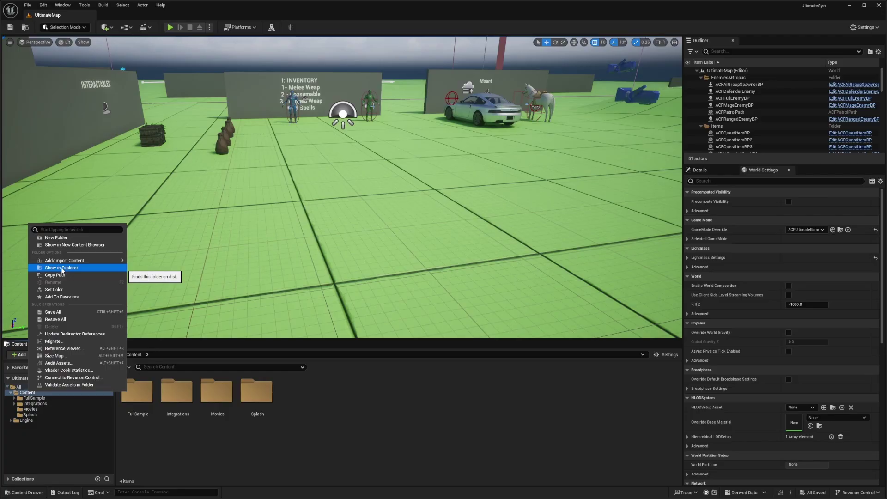
- Show the UltimateSyn project's Content folder in File Explorer and copy its path
left_click(53, 268)
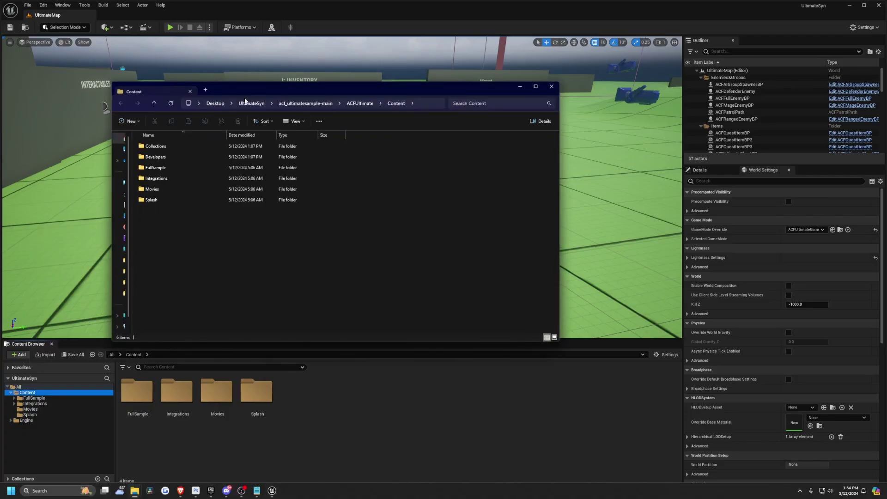
left_click(428, 108)
left_click(262, 15)
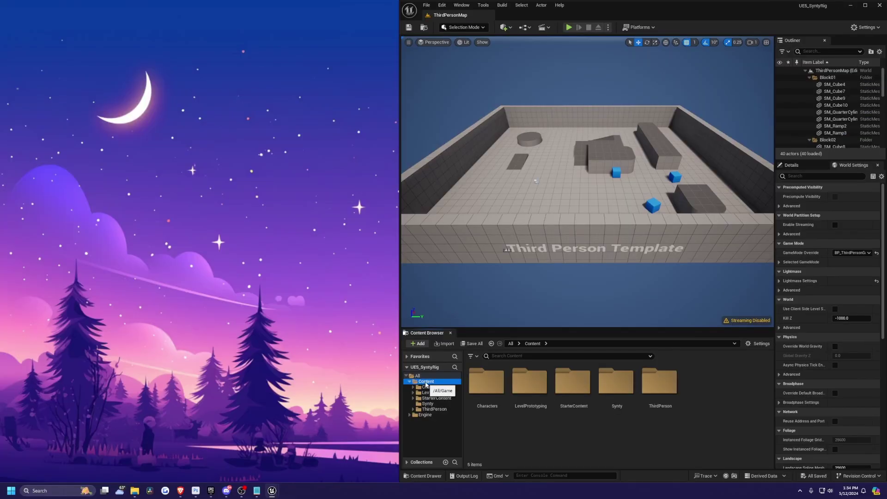
- Migrate the whole Content folder of UE5_SyntyRig into the UltimateSyn project's acf_ultimatesample-main\ACFUltimate\Content folder
right_click(425, 382)
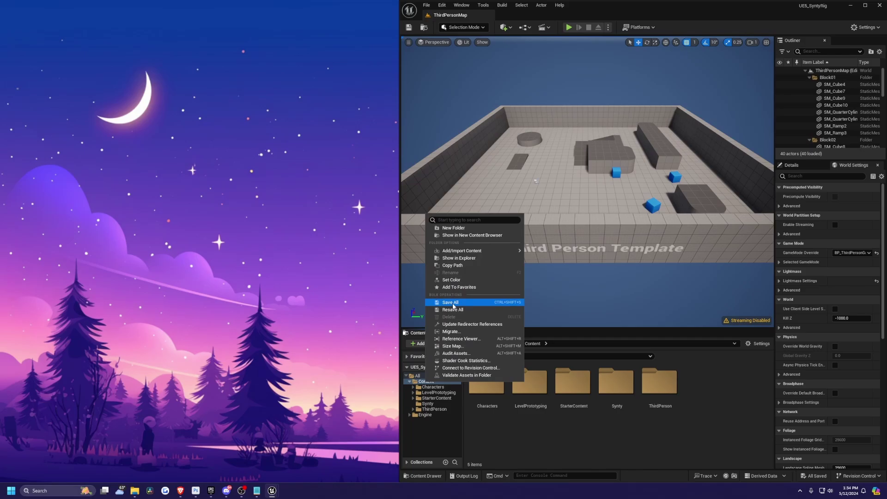
left_click(451, 331)
left_click(499, 329)
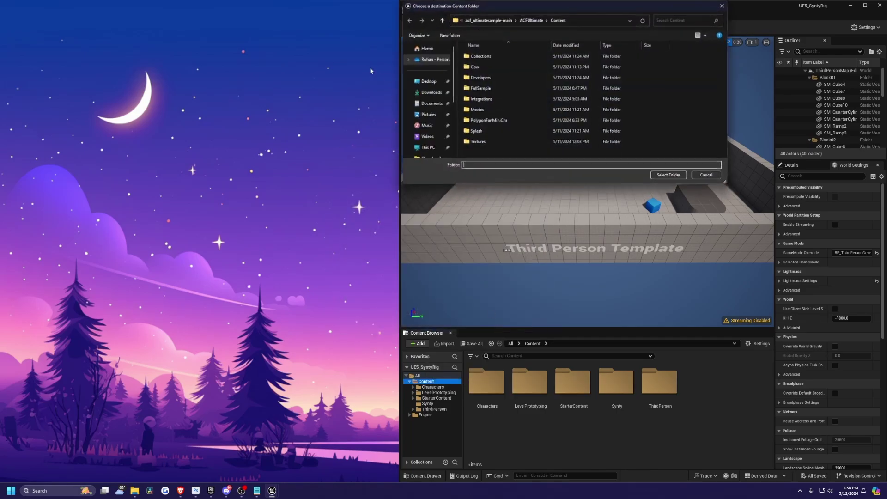
left_click(554, 18)
type("C:\\Users\\15713\\Desktop\\UltimateSyn\\acf_ultimatesample-main\\ACFUltimate\\Content")
key("Return")
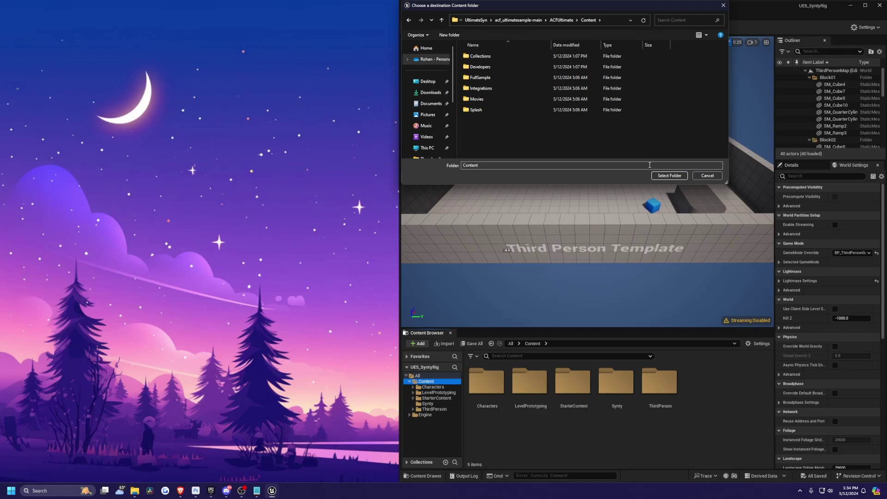
left_click(669, 175)
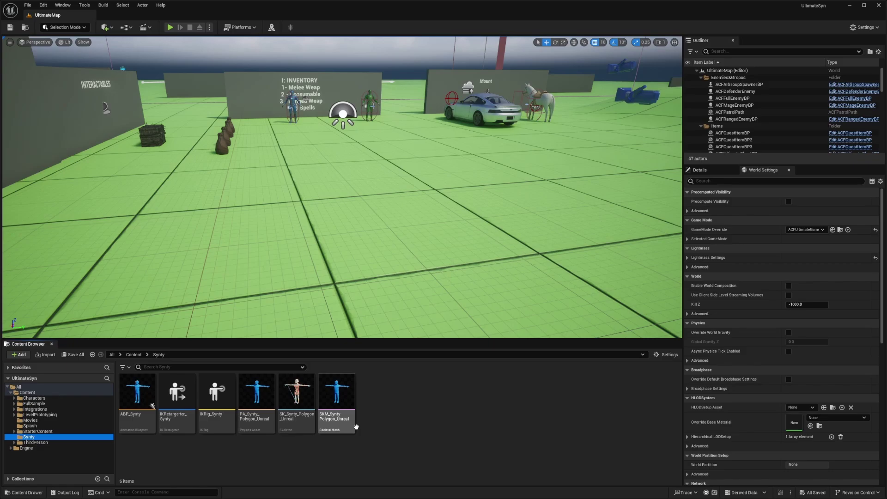
- Open ABP_Synty, and open the ACFUltimatePlayer_UE4 blueprint located through the selected game mode's default pawn class
double_click(138, 396)
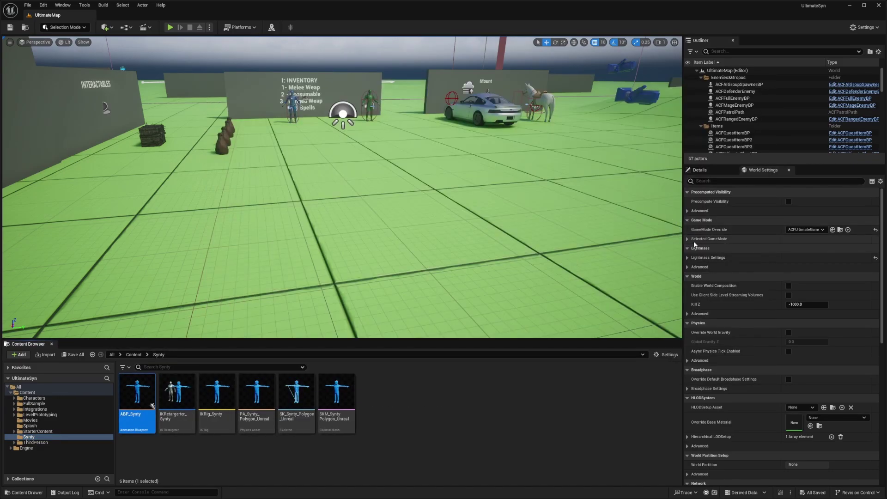
left_click(687, 239)
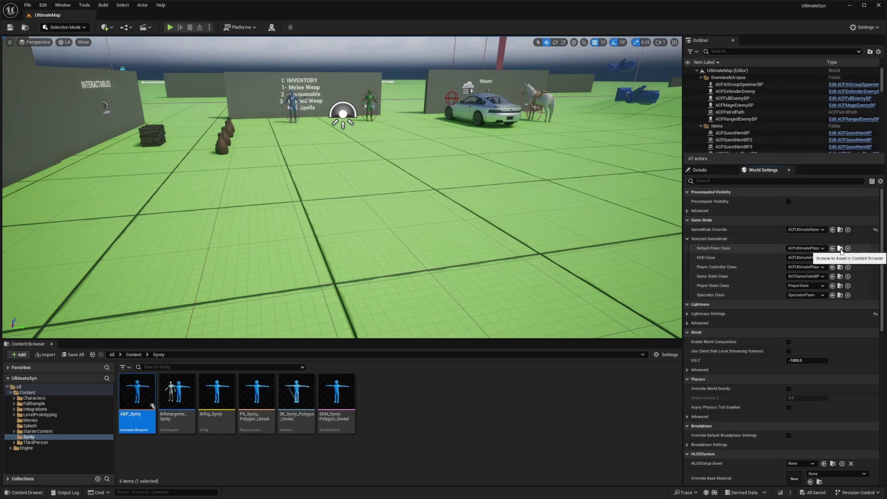
left_click(840, 249)
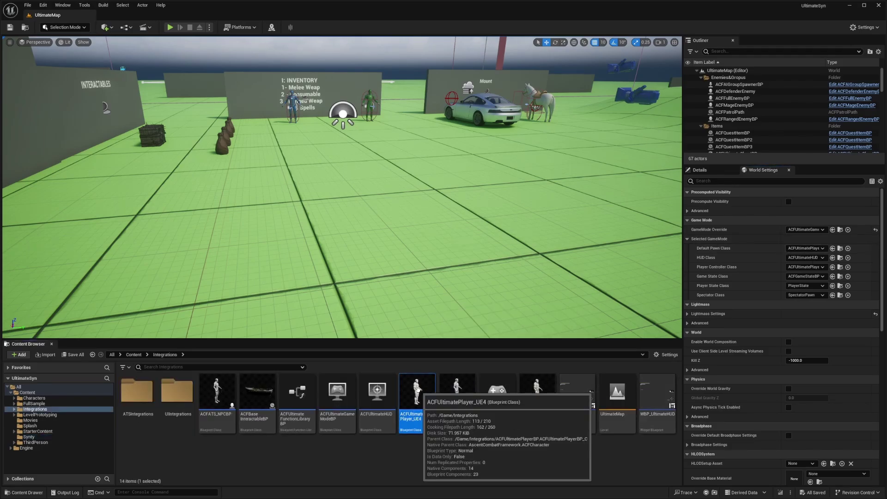
double_click(416, 392)
- Set the SkeletalMesh component's mesh asset to SKM_SyntyPolygon_Unreal and its anim class to ABP_Synty
scroll(73, 162, "down", 3)
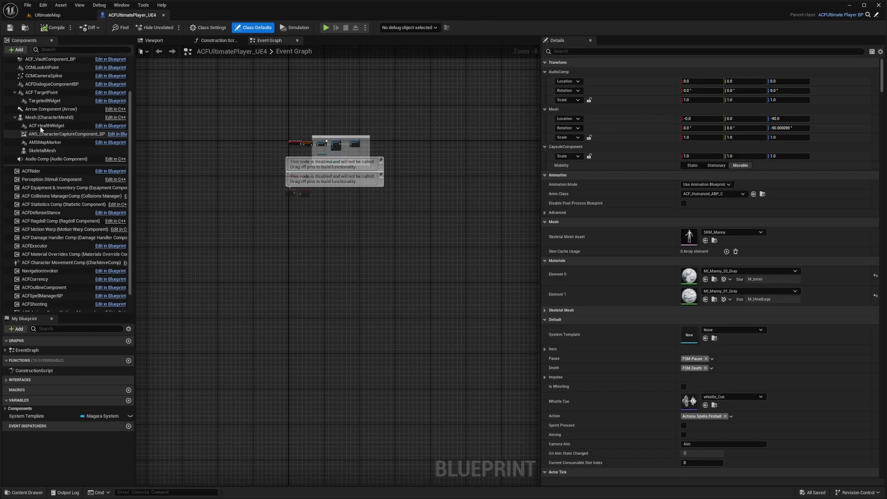
left_click(41, 151)
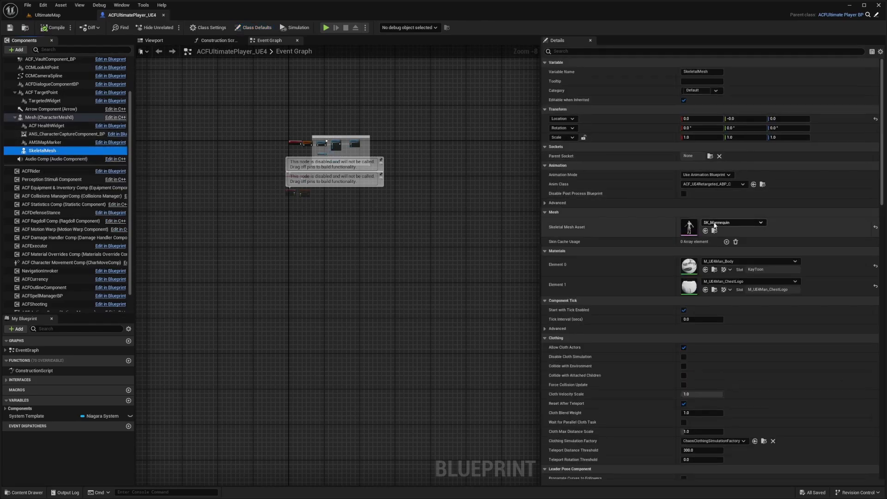
left_click(723, 223)
type("synty")
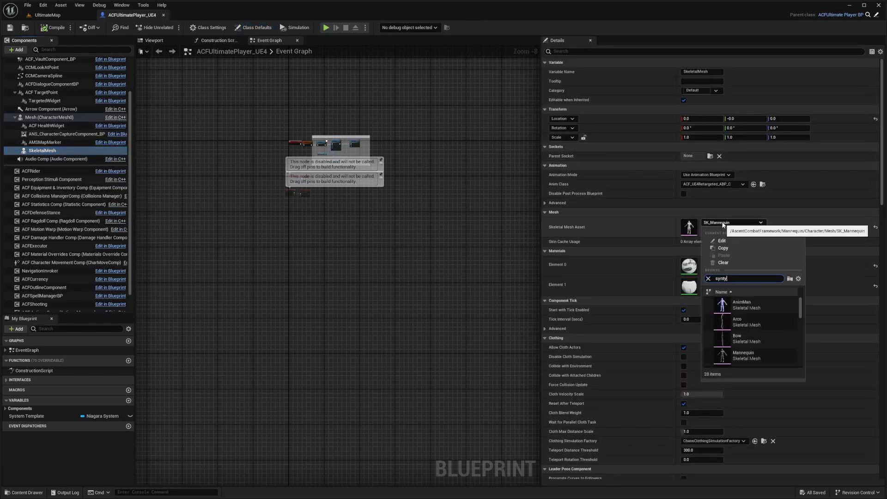
left_click(733, 305)
left_click(700, 184)
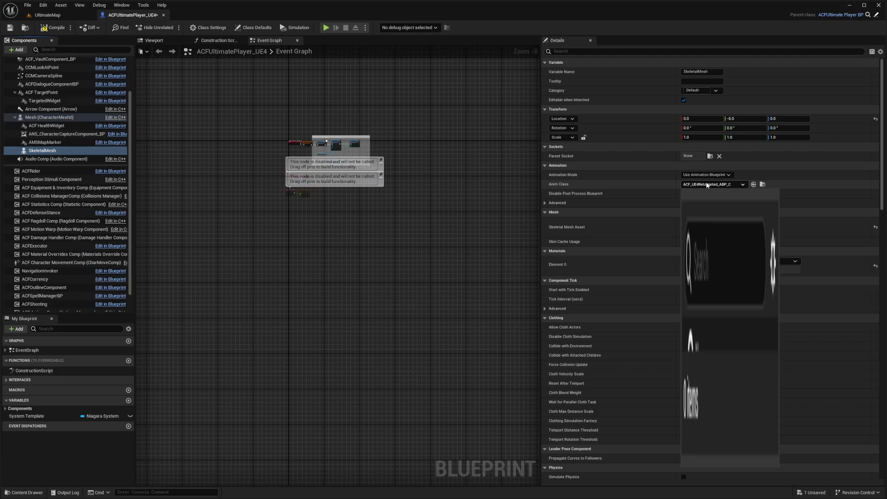
type("synty")
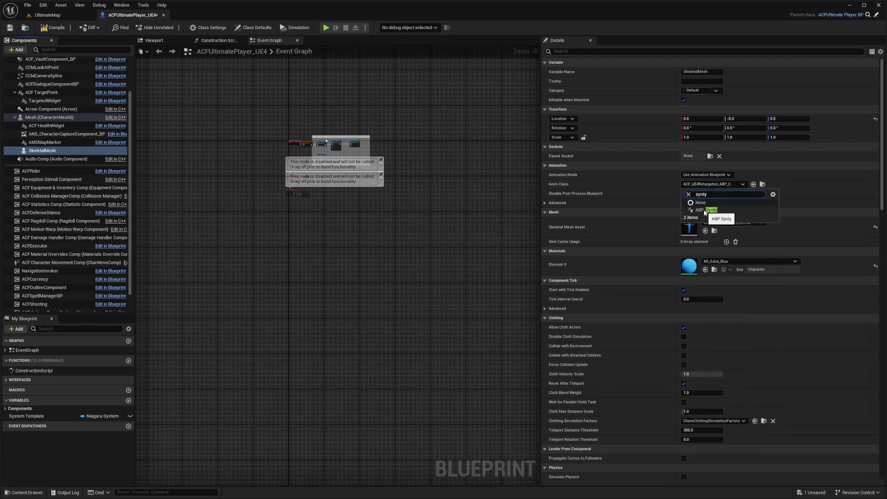
left_click(706, 210)
- Play the level and run the Synty character around to check its retargeted movement and weapon placement
left_click(326, 27)
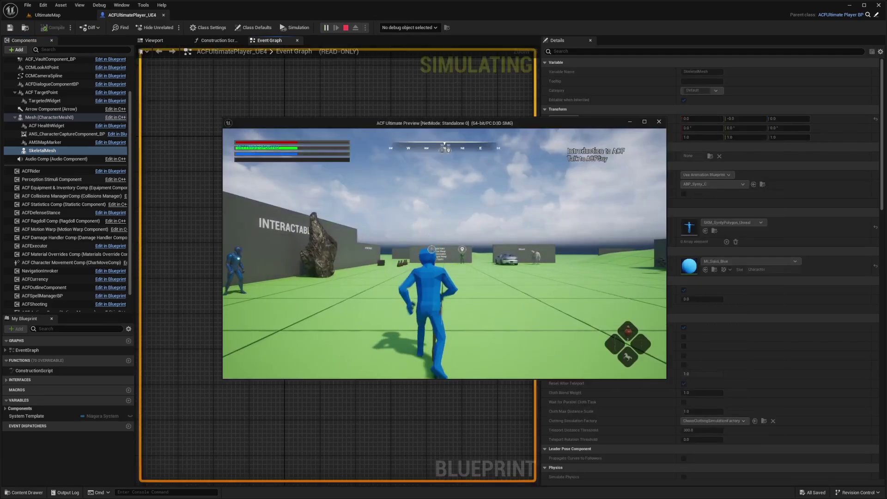
key("w")
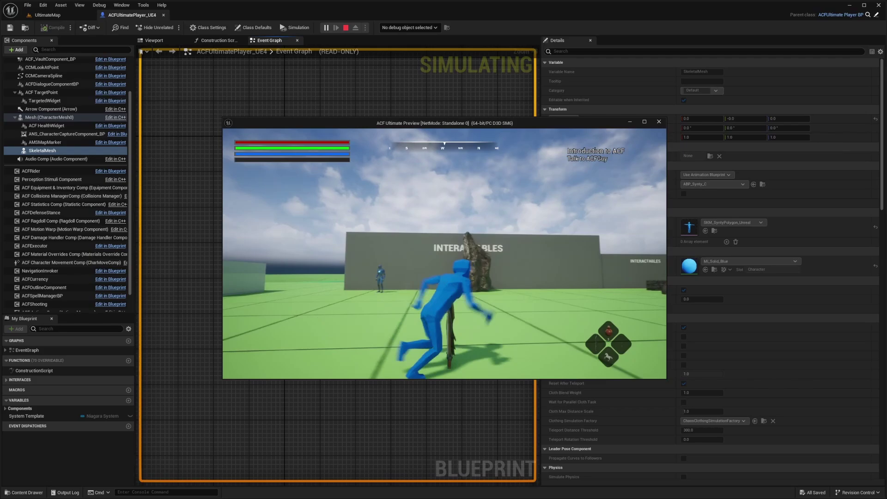
key("w")
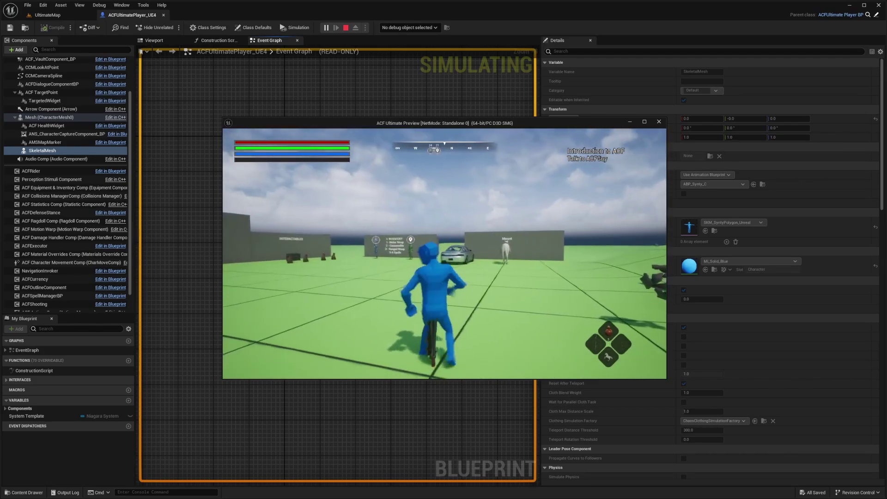
key("w")
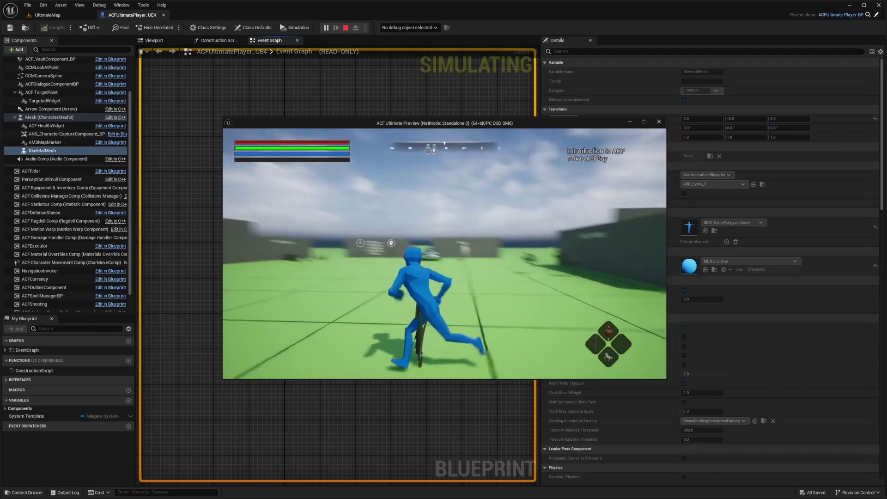
key("a")
key("s")
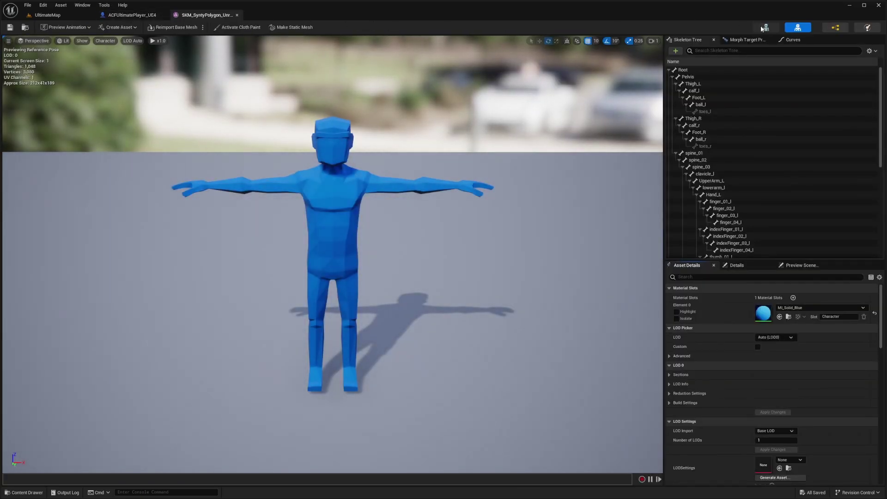
- Open the skeletons of SKM_SyntyPolygon_Unreal and of the Mesh component's SKM_Manny, and close the Synty mesh editor
left_click(764, 28)
left_click(132, 15)
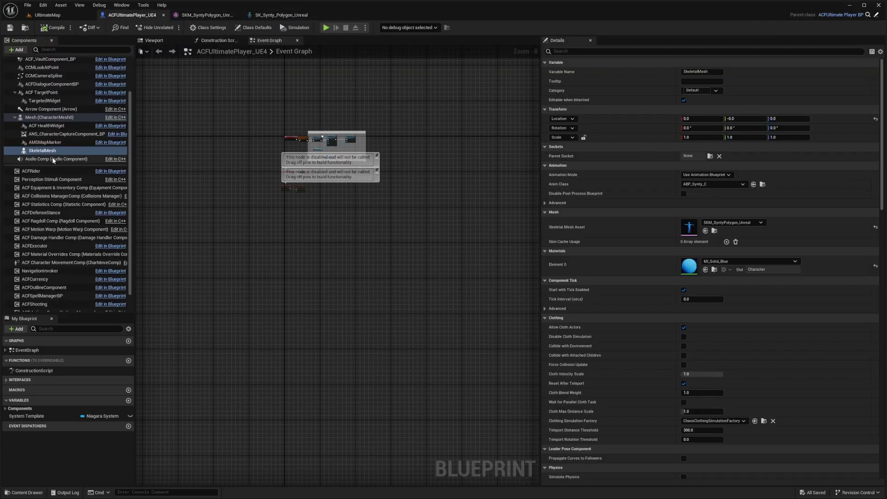
scroll(50, 153, "up", 3)
left_click(43, 161)
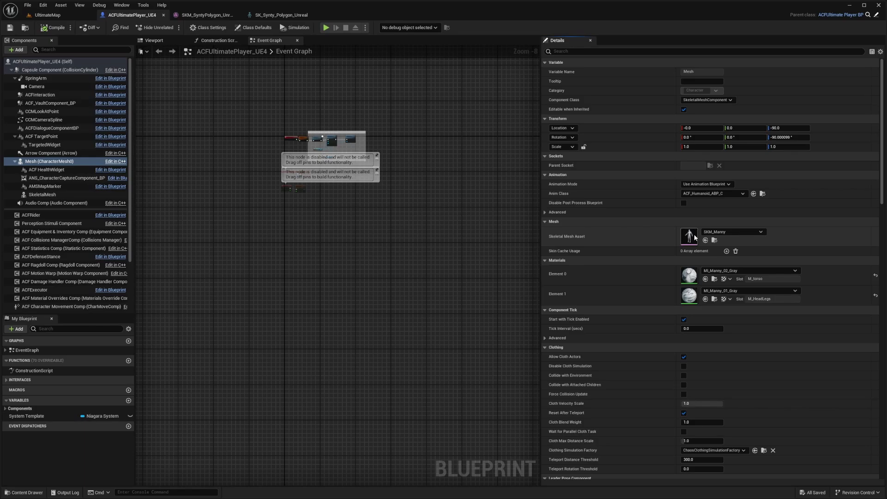
double_click(693, 234)
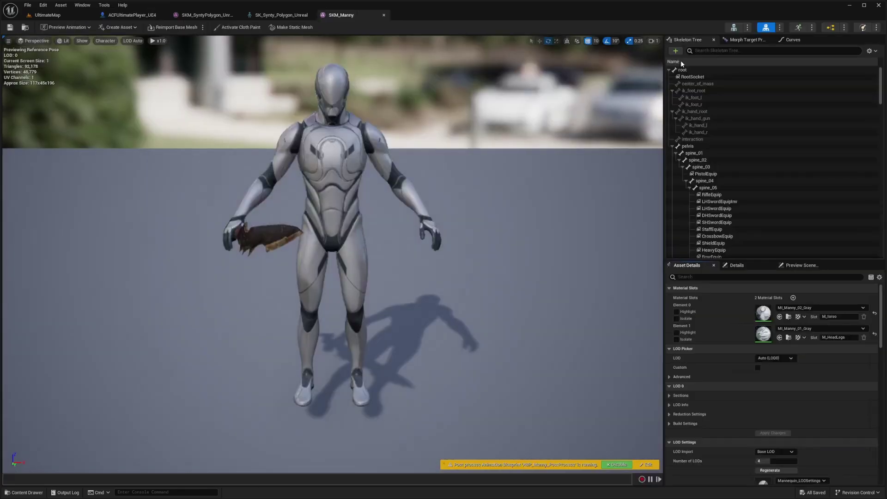
left_click(733, 28)
left_click(308, 14)
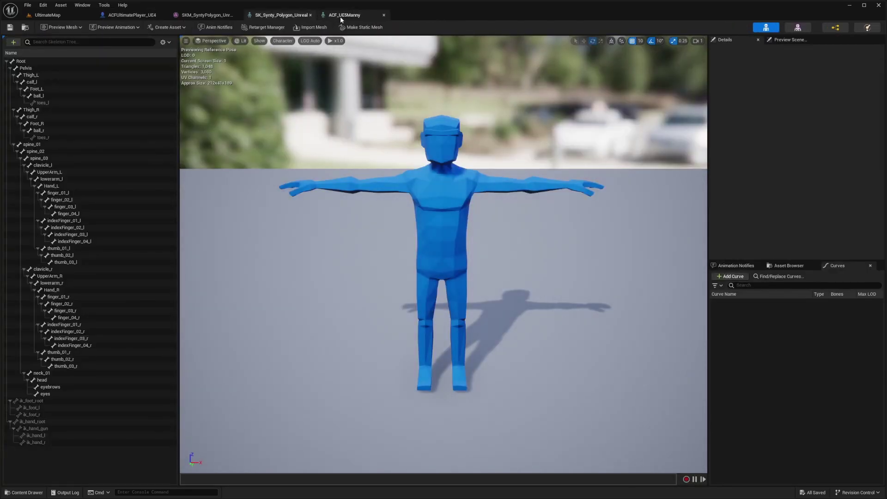
left_click(237, 15)
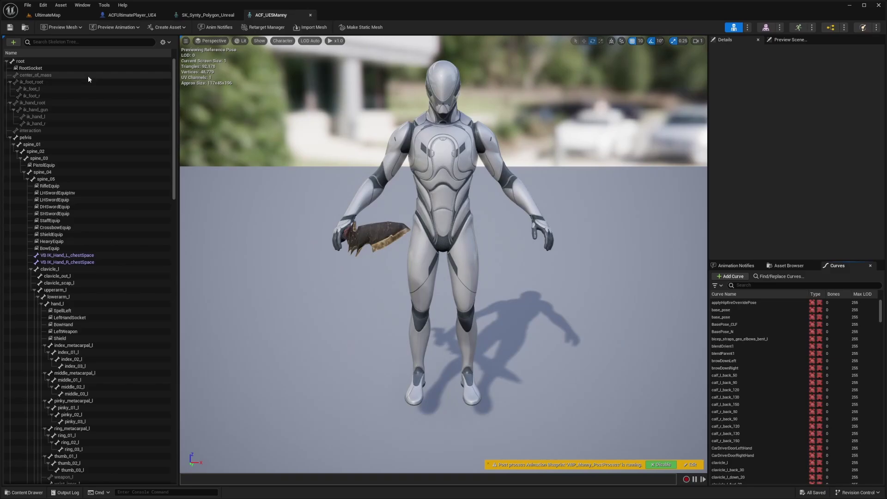
- Copy the spine_05 sockets from RifleEquip through BowEquip into the SK_Synty_Polygon_Unreal skeleton and return to ACF_UE5Manny
left_click(47, 178)
left_click(51, 187)
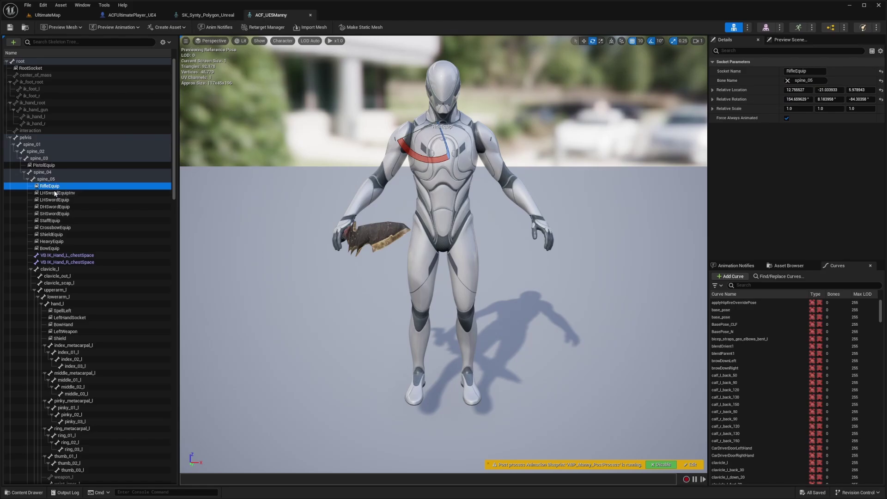
left_click(54, 249, "shift")
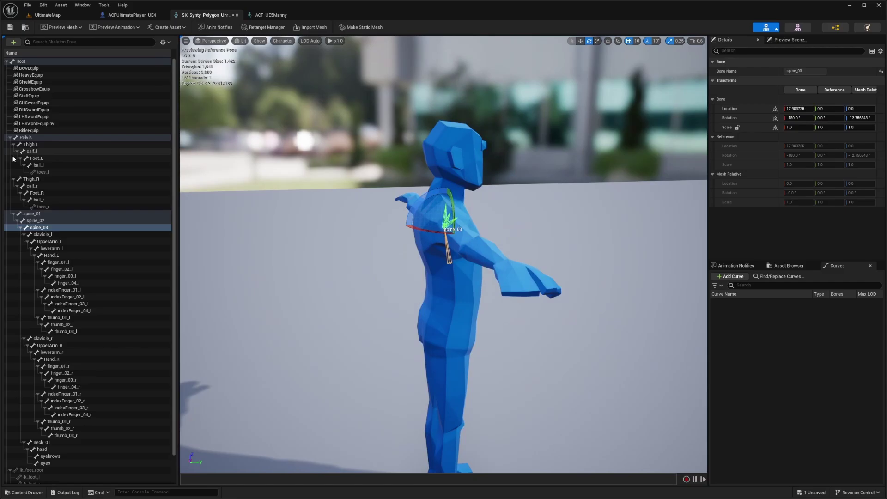
left_click(269, 15)
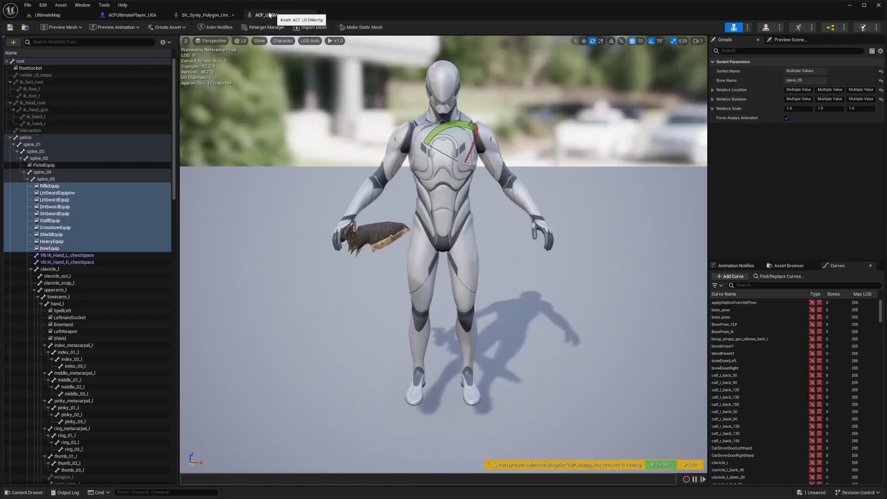
- Reparent the equip sockets BowEquip through RifleEquip from Root to the spine_03 bone in the SK_Synty_Polygon_Unreal skeleton
left_click(204, 15)
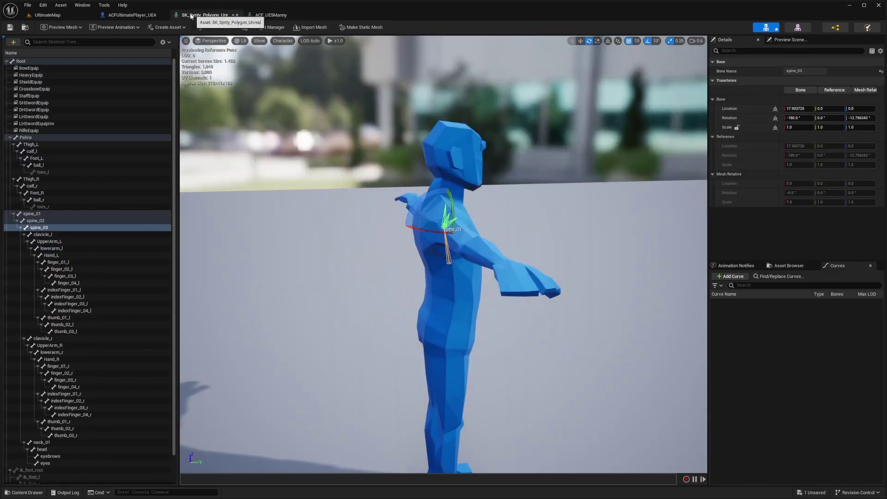
left_click(29, 68)
left_click_drag(29, 70, 34, 228)
left_click_drag(30, 75, 39, 221)
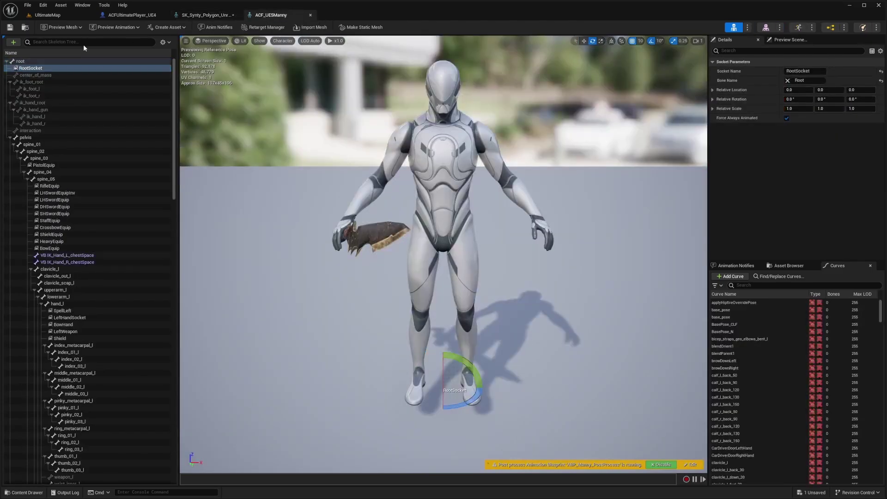
- Transfer Manny's RootSocket to the Synty Root bone and the hand_l sockets, including Shield and BowHand, to Hand_L
left_click(211, 16)
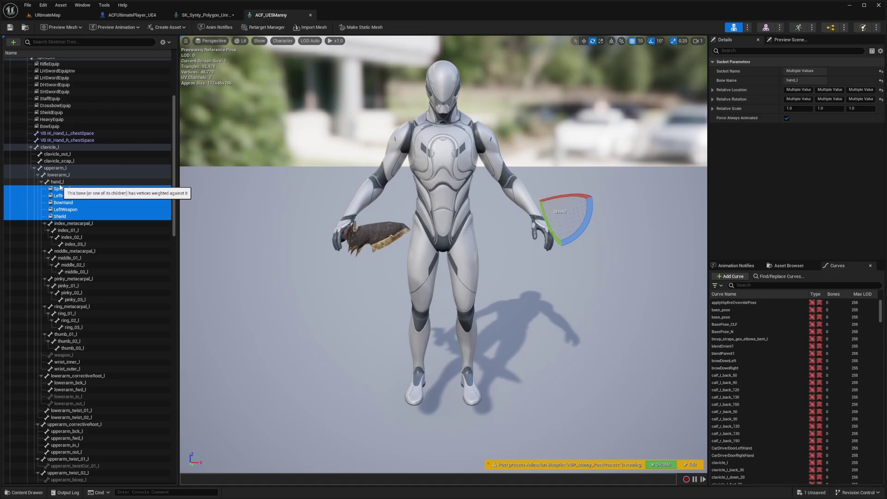
left_click(205, 15)
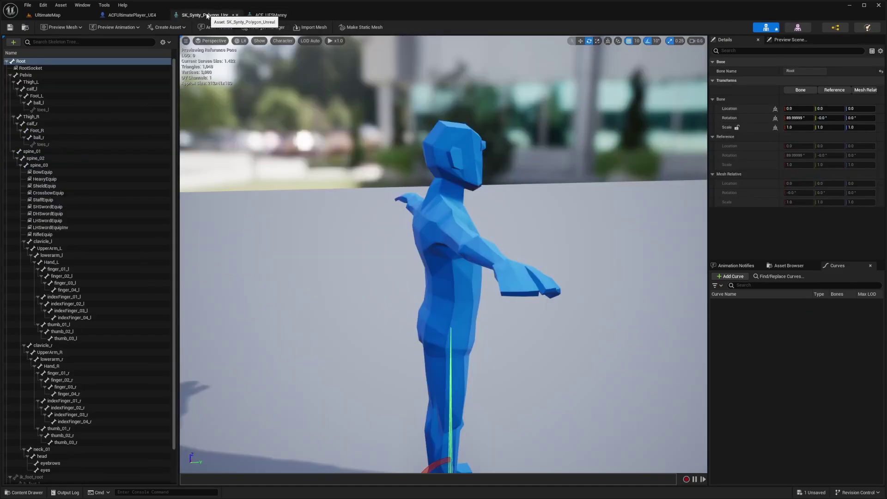
scroll(75, 207, "down", 2)
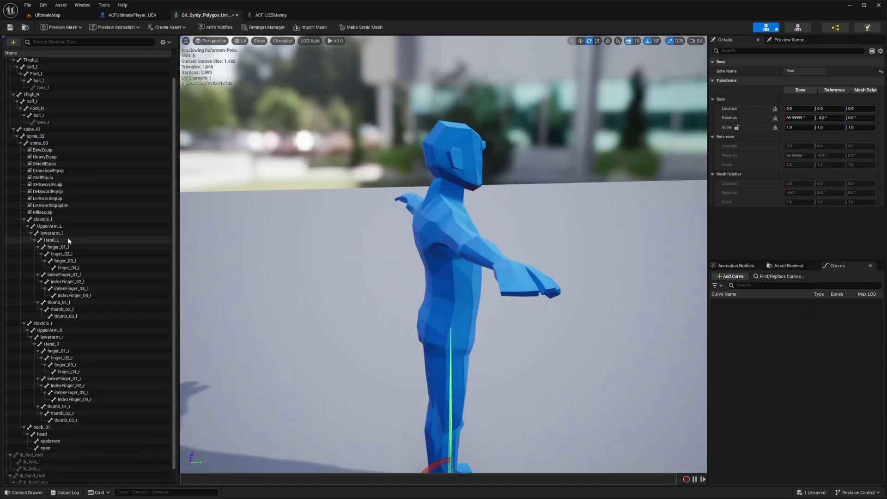
left_click(70, 240)
key("ctrl+v")
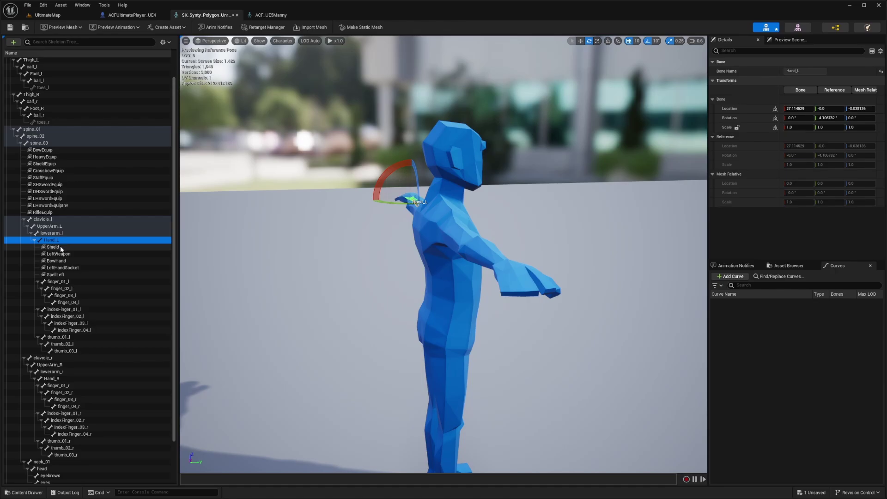
- Paste Manny's hand_r weapon sockets onto the Synty Hand_R bone and save the skeleton
scroll(93, 277, "down", 4)
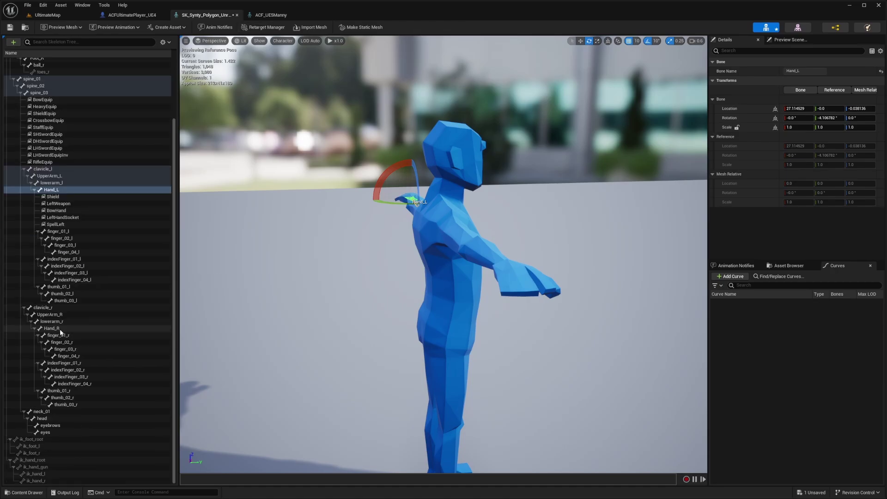
left_click(109, 326)
key("ctrl+v")
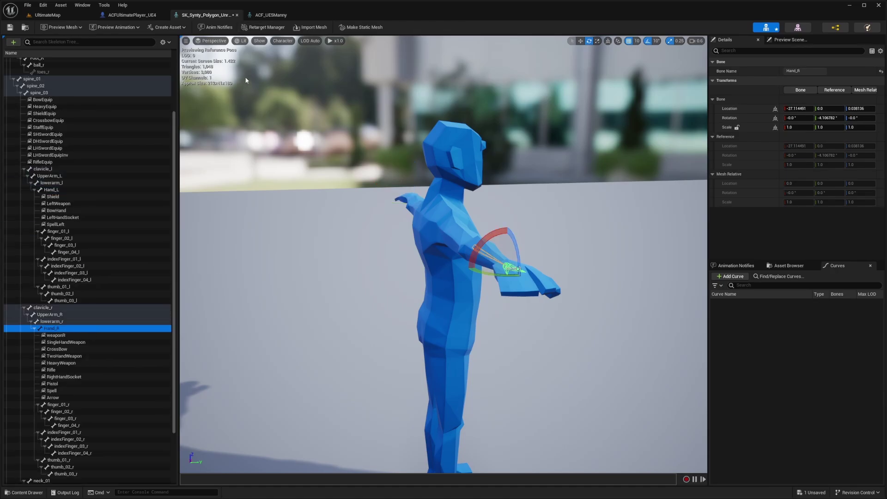
key("ctrl+s")
- Play UltimateMap full screen, draw the sword and run the character around to check the weapon placement
left_click(244, 167)
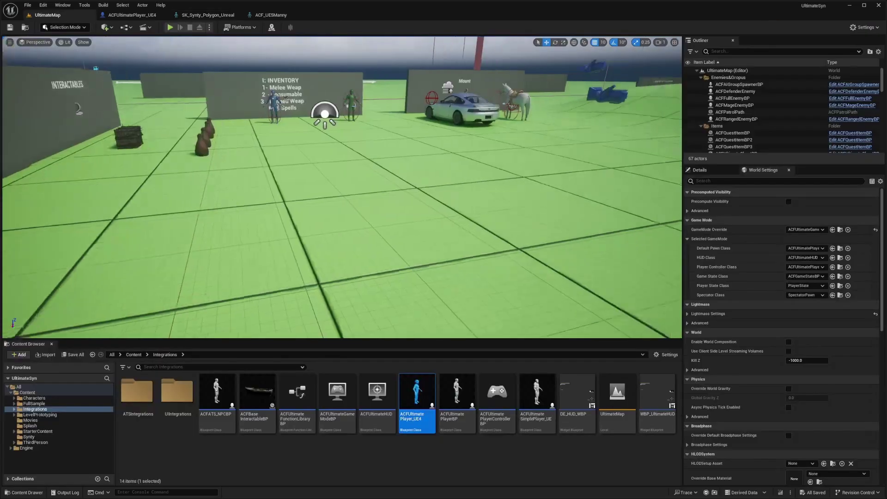
right_click_drag(257, 118, 296, 94)
key("F11")
key("w")
key("alt+p")
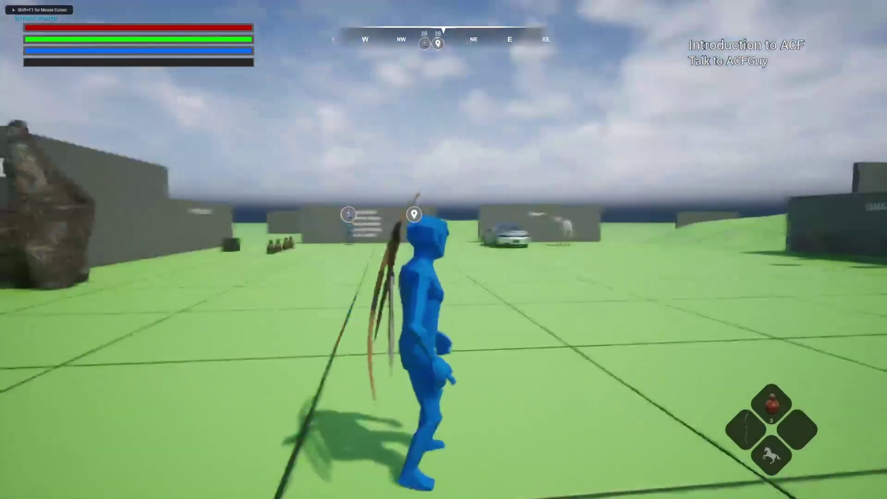
key("1")
key("w")
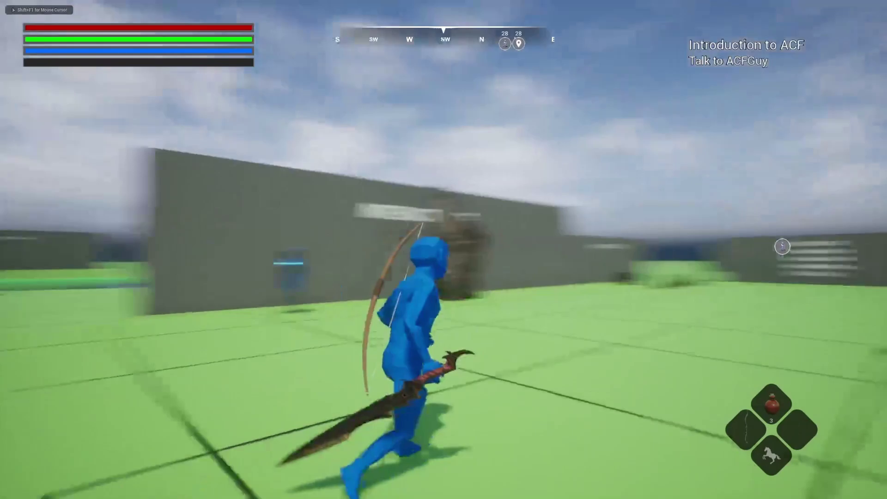
key("s")
key("d")
left_click(443, 249)
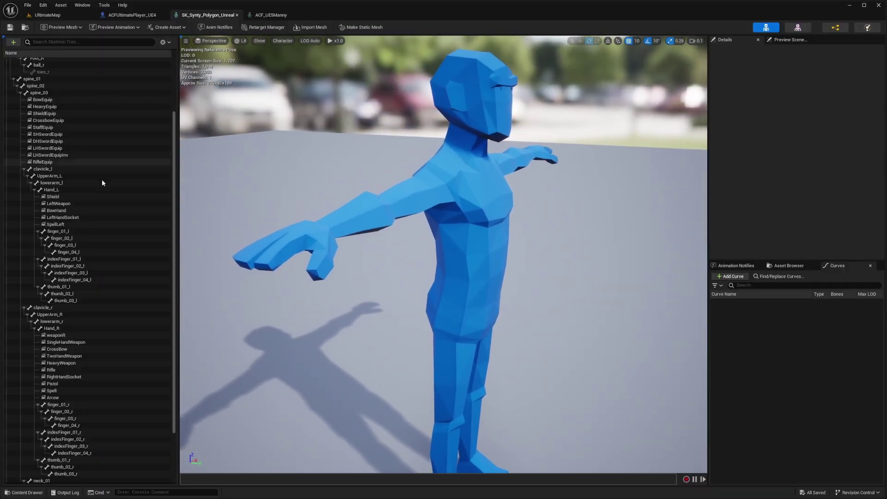
- Attach SK_Blade_DragonSword as a preview asset to the SingleHandWeapon socket on Hand_R
scroll(63, 190, "down", 3)
left_click(57, 272)
right_click(58, 273)
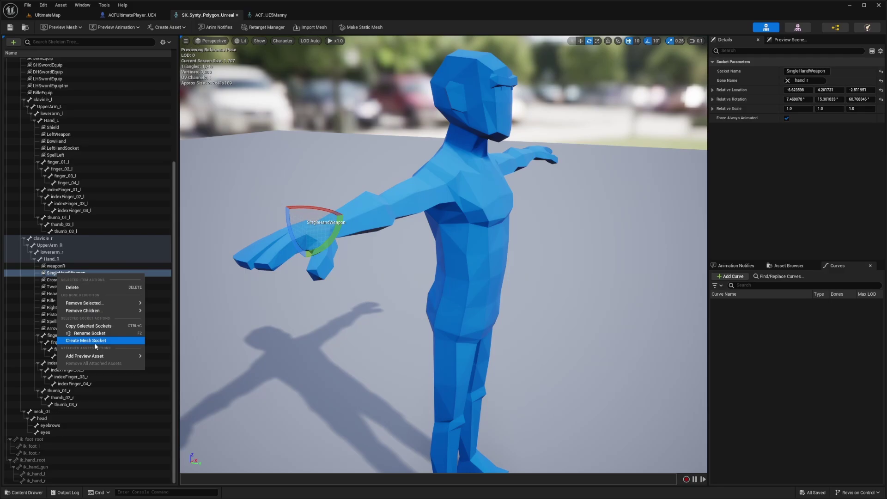
mouse_move(95, 356)
type("a")
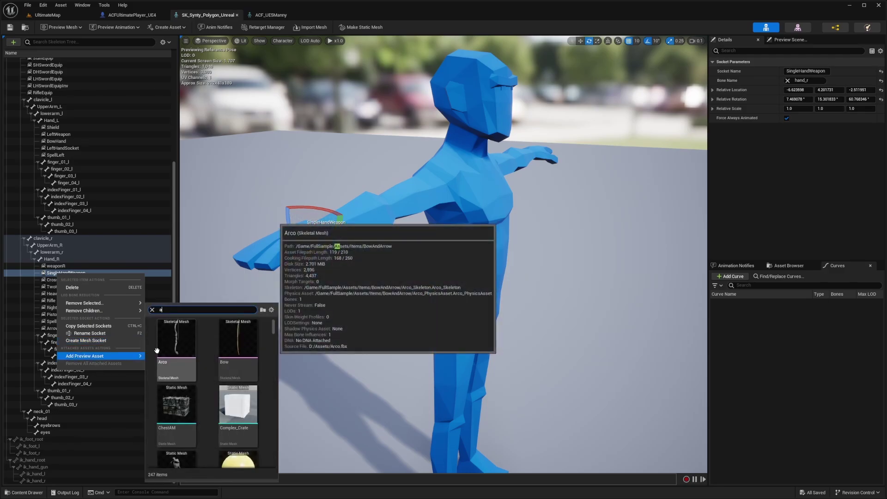
type("sword")
left_click(157, 351)
- Rotate the SingleHandWeapon socket about 170° and move it to fit the sword grip into the right hand
right_click_drag(351, 295, 304, 287)
middle_click_drag(411, 255, 400, 253)
left_click_drag(448, 290, 448, 289)
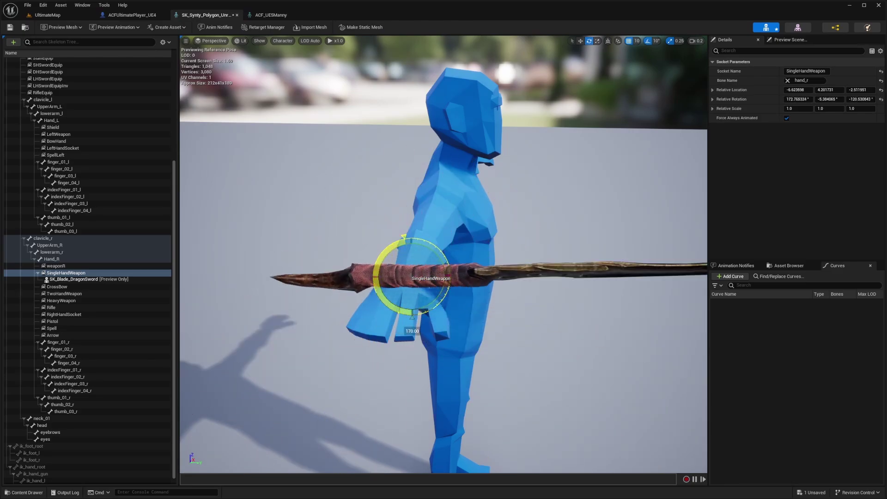
left_click_drag(406, 226, 319, 236, "alt")
key("w")
left_click_drag(407, 272, 415, 291)
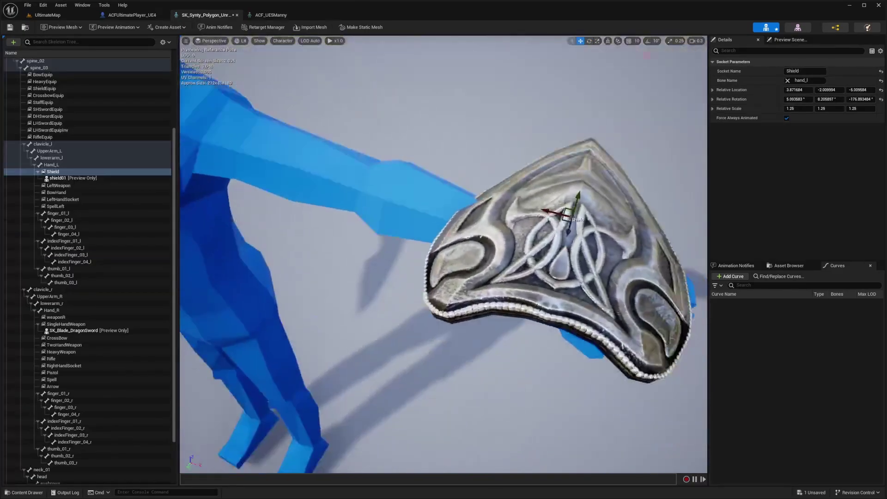
- Check the shield preview on the left hand from another angle, and remove all attached preview assets
left_click_drag(525, 191, 434, 203, "alt")
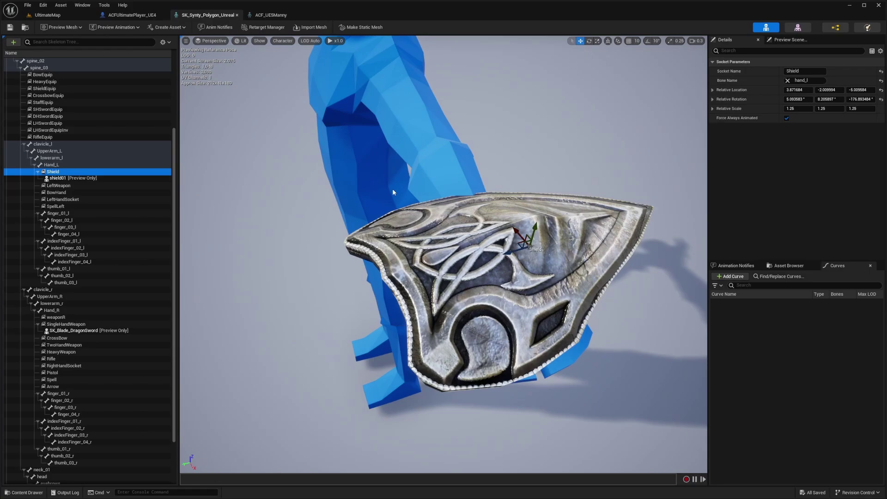
right_click(59, 166)
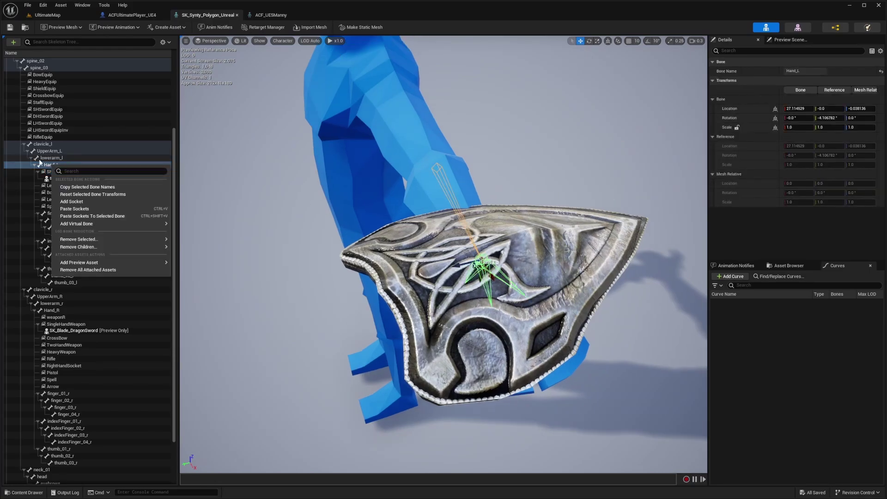
left_click(91, 272)
right_click_drag(306, 195, 294, 156)
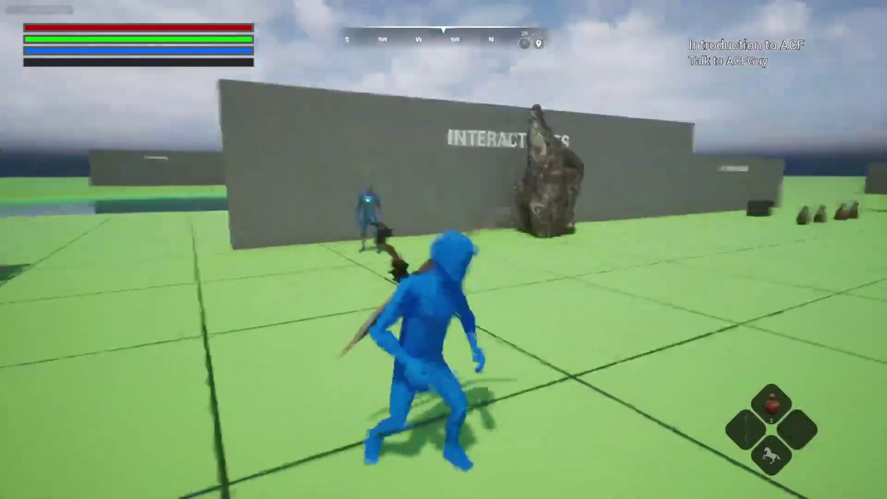
- Draw the sword in the running level and turn the character to check how the hand grips it
key("1")
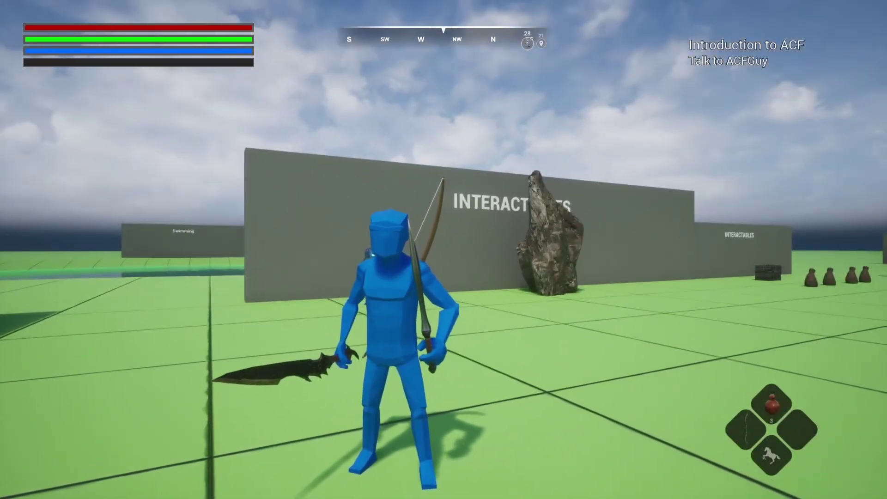
key("d")
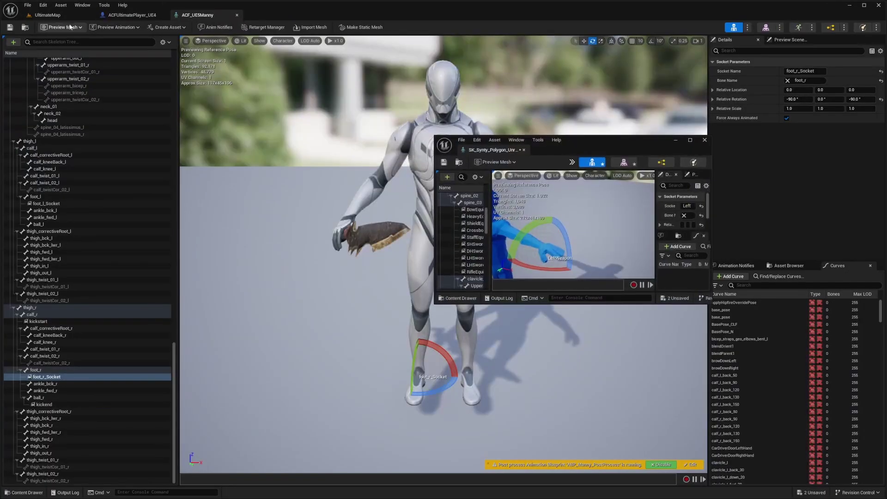
- Pause the running UltimateMap while the character aims the bow, and view the bow hand from the side
left_click(83, 15)
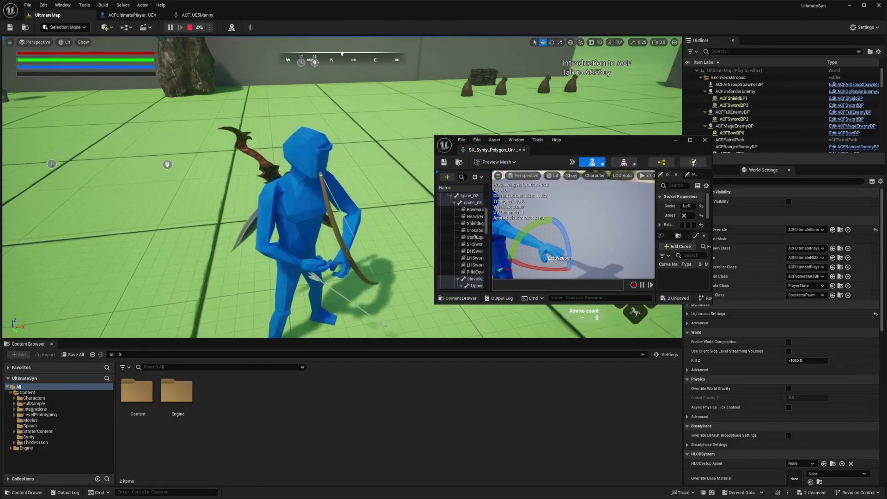
left_click(170, 27)
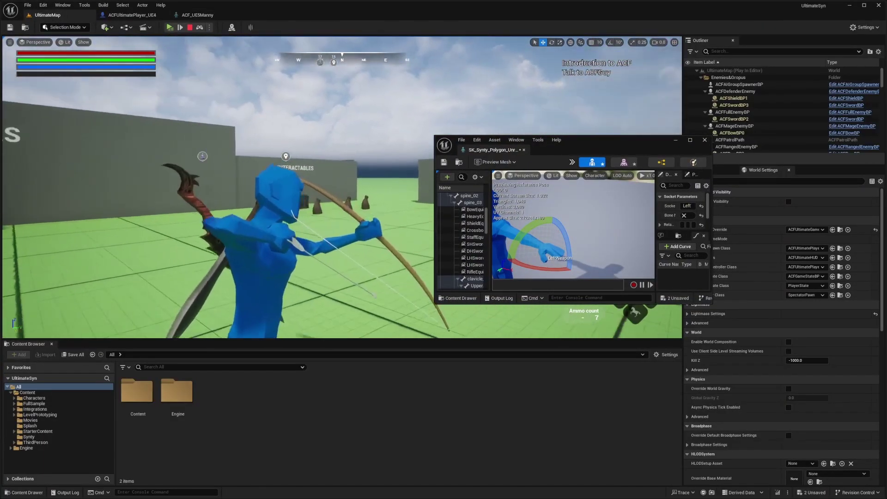
right_click_drag(549, 137, 420, 137)
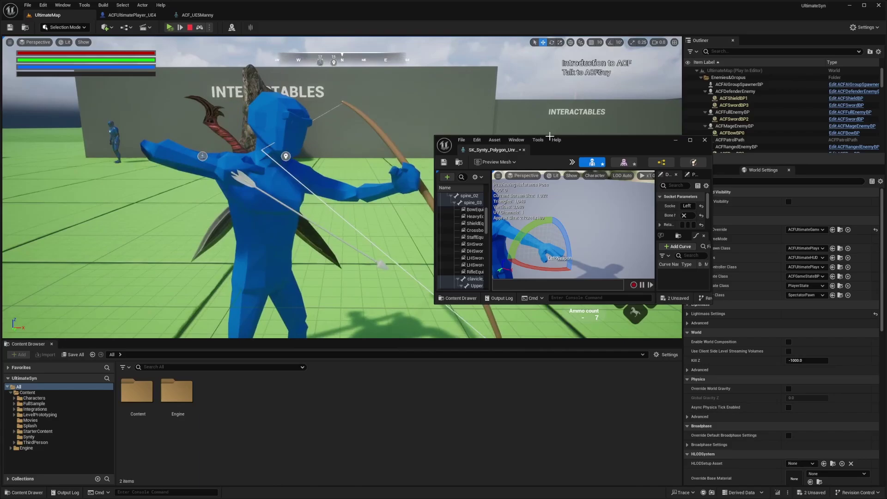
- Arrange the floating Synty skeleton window at full height beside the paused level view and widen it
left_click_drag(584, 144, 683, 112)
double_click(689, 105)
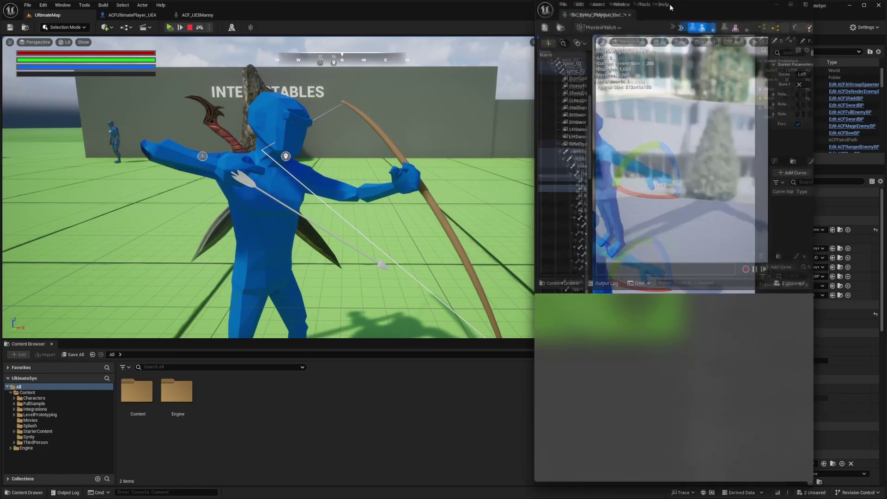
left_click_drag(534, 105, 506, 105)
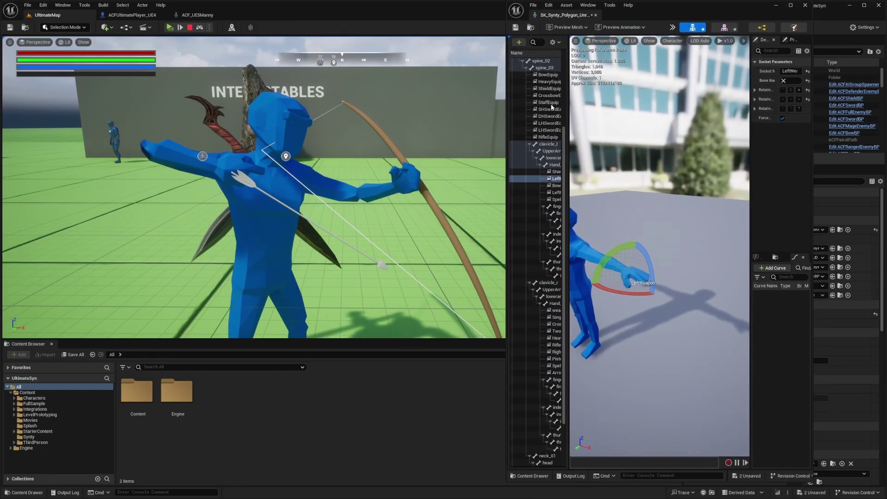
- Attach the Bow mesh as a preview asset to the BowHand socket on Hand_L
scroll(616, 194, "up", 5)
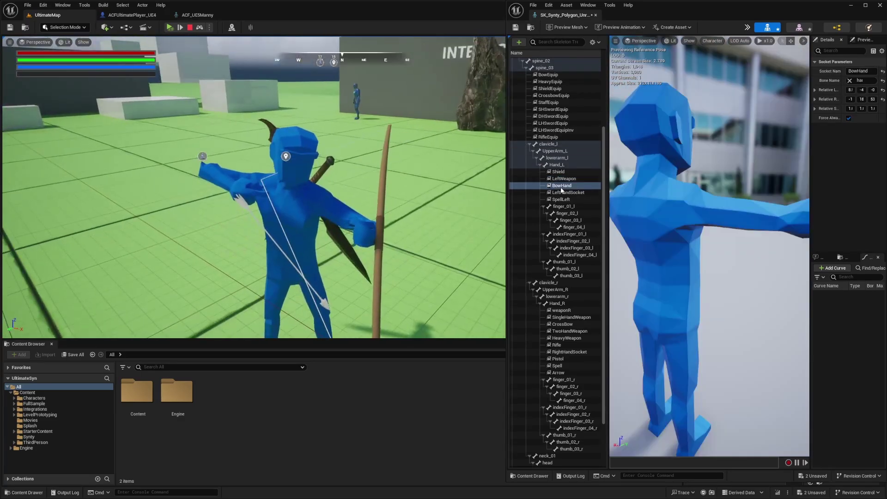
right_click(561, 187)
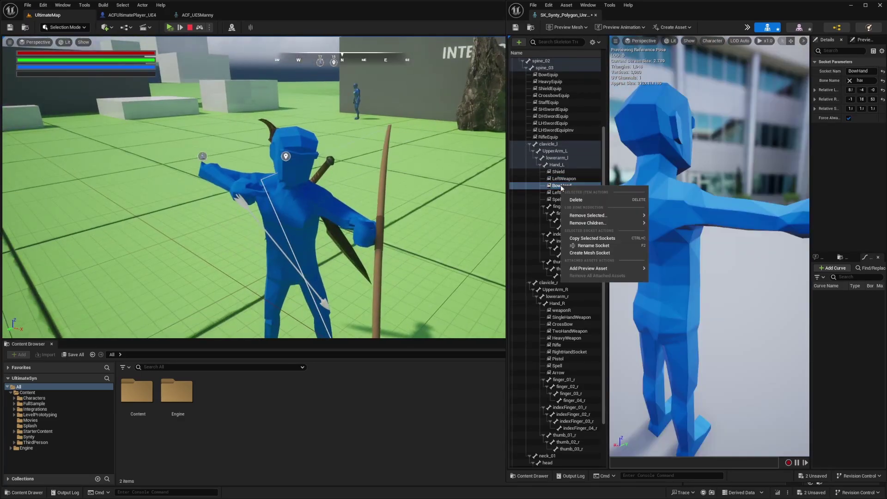
mouse_move(601, 268)
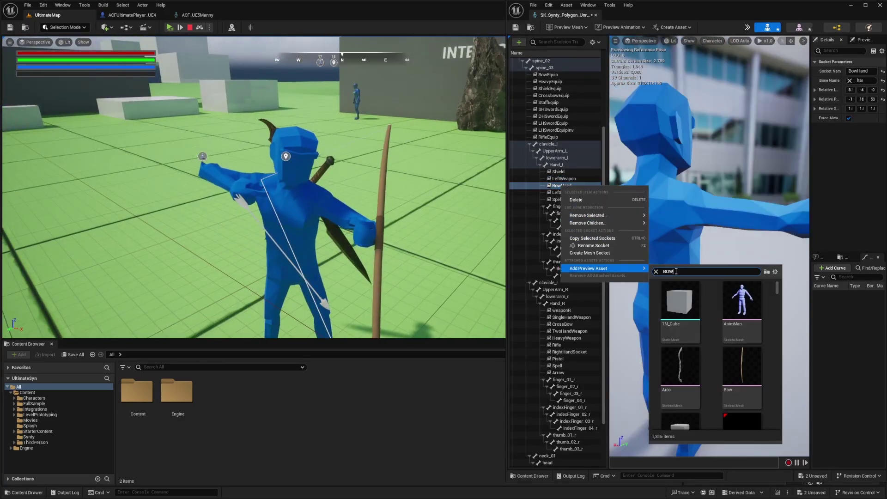
left_click(705, 282)
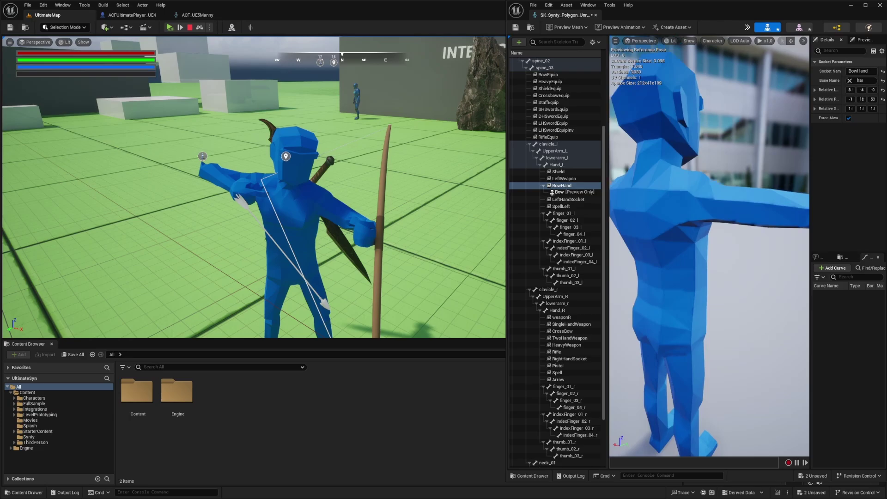
- Rotate and move the BowHand socket to fit the bow grip into the left hand, and save the skeleton
key("f")
right_click_drag(709, 278, 758, 296)
left_click_drag(699, 259, 686, 272)
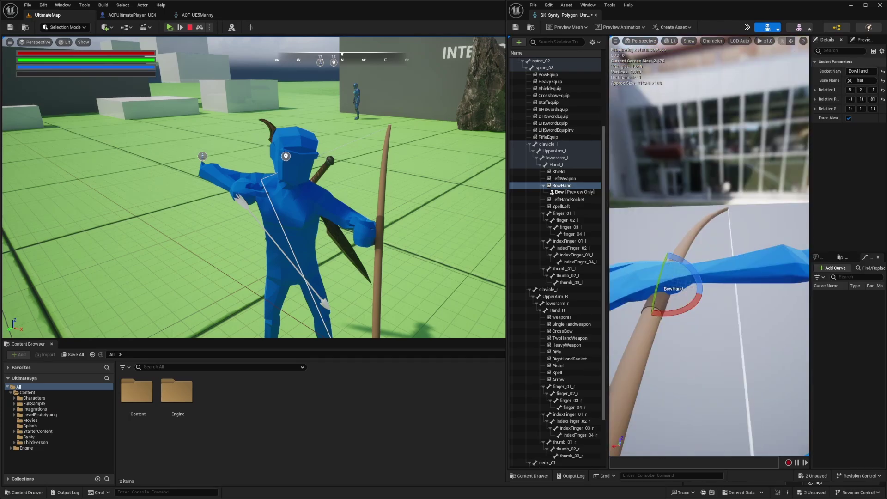
right_click_drag(709, 277, 665, 268)
right_click_drag(734, 268, 758, 261)
key("w")
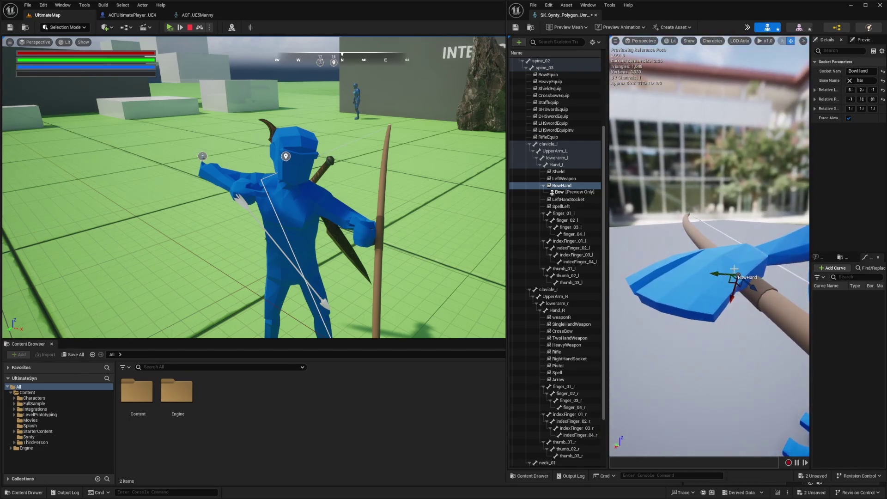
left_click_drag(724, 275, 713, 280)
right_click_drag(713, 280, 721, 240)
left_click_drag(706, 217, 738, 216)
key("e")
mouse_move(717, 148)
right_mouse_down()
mouse_move(725, 172)
mouse_move(716, 149)
right_mouse_up()
key("ctrl+s")
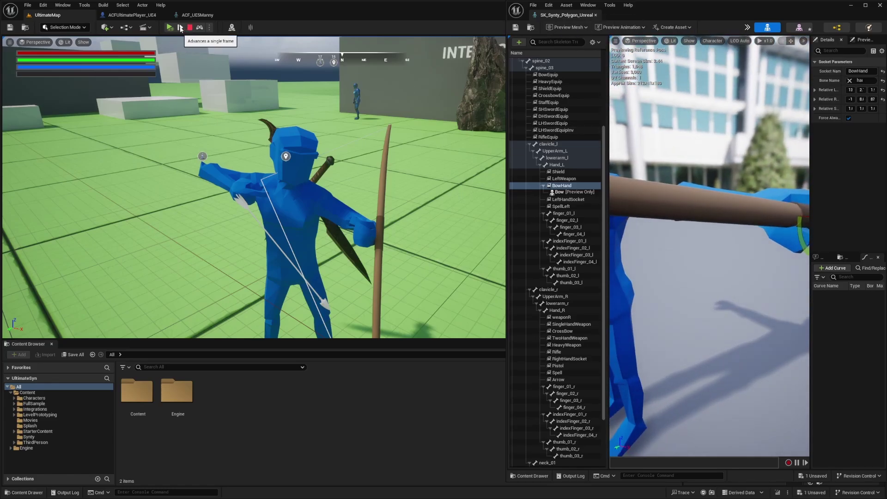
- Advance the paused level by one frame and examine the bow in the character's hand from another angle
left_click(178, 28)
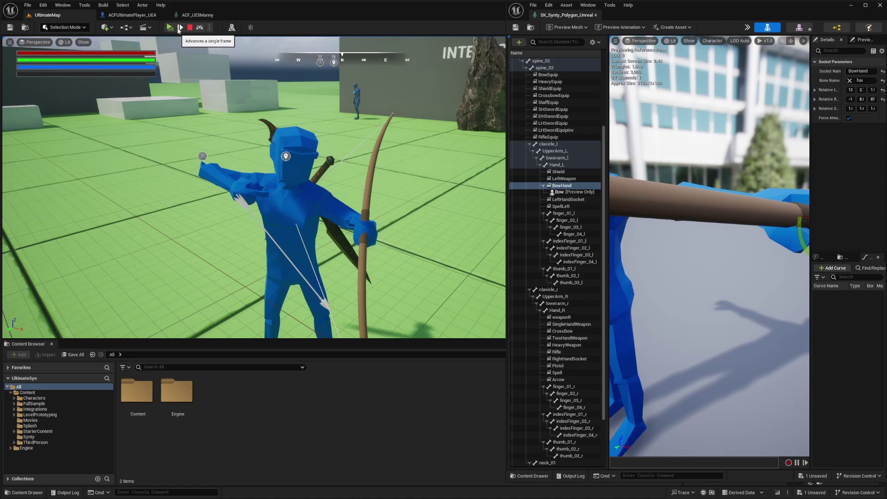
right_click_drag(222, 148, 130, 130)
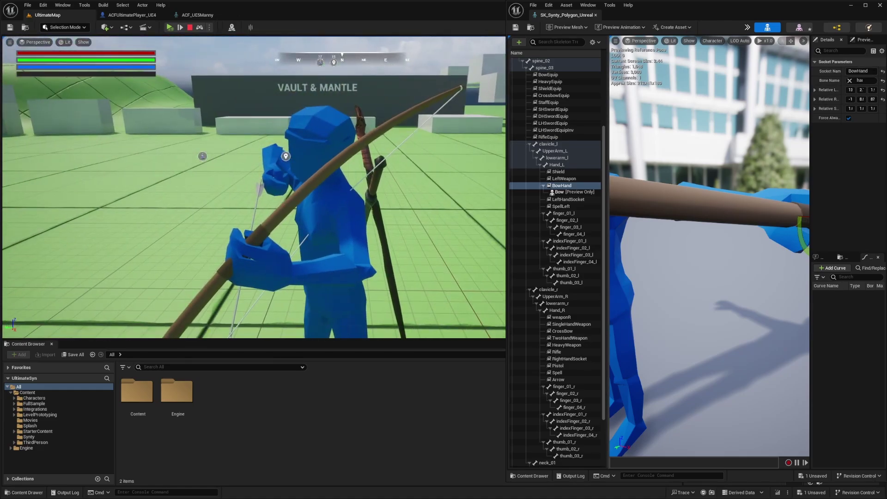
- Refine the BowHand socket's location and rotation so the bow sits properly in the left hand
left_click_drag(764, 260, 788, 261)
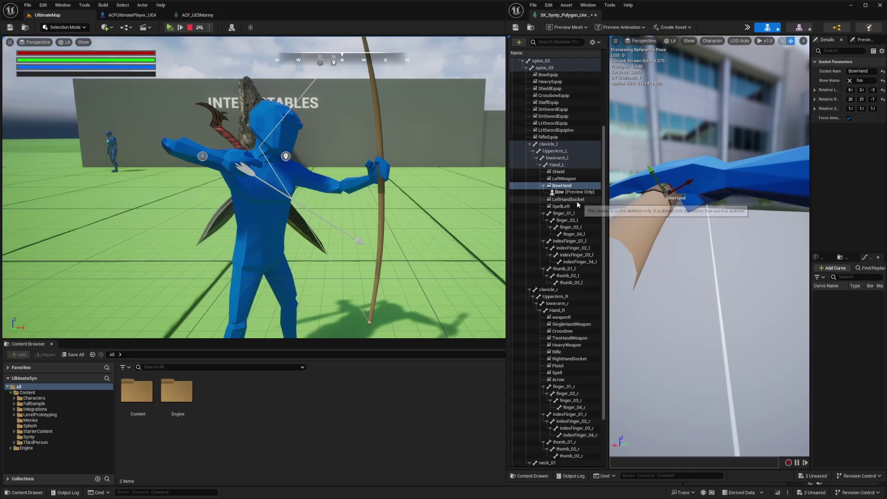
key("ctrl+z")
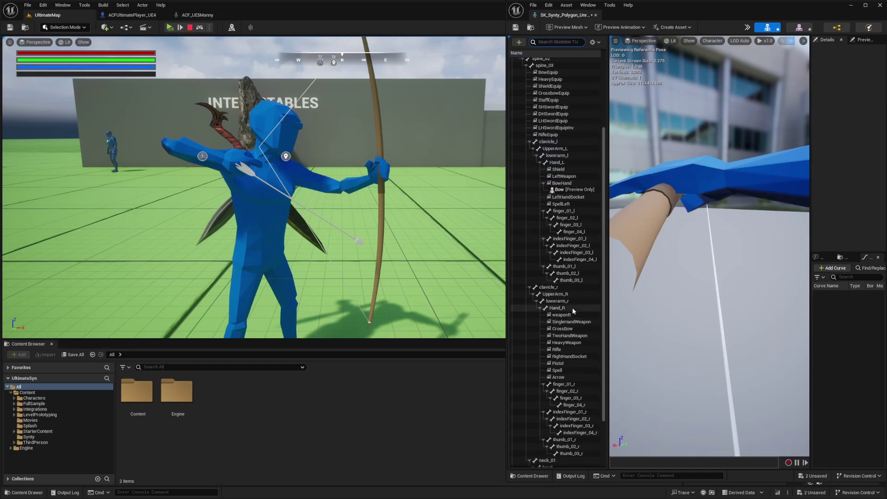
- Fit the Arrow socket on Hand_R to the right hand using the Freccia mesh as a preview asset, and save the skeleton
left_click(558, 376)
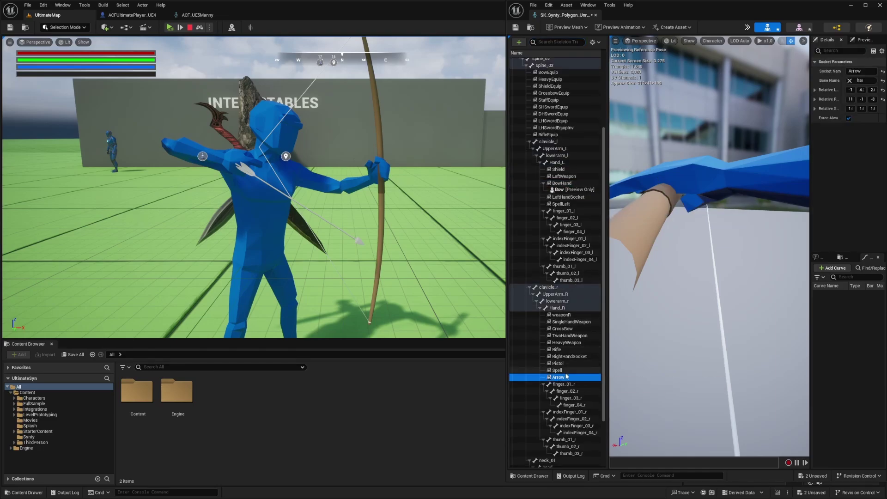
right_click(566, 376)
mouse_move(614, 459)
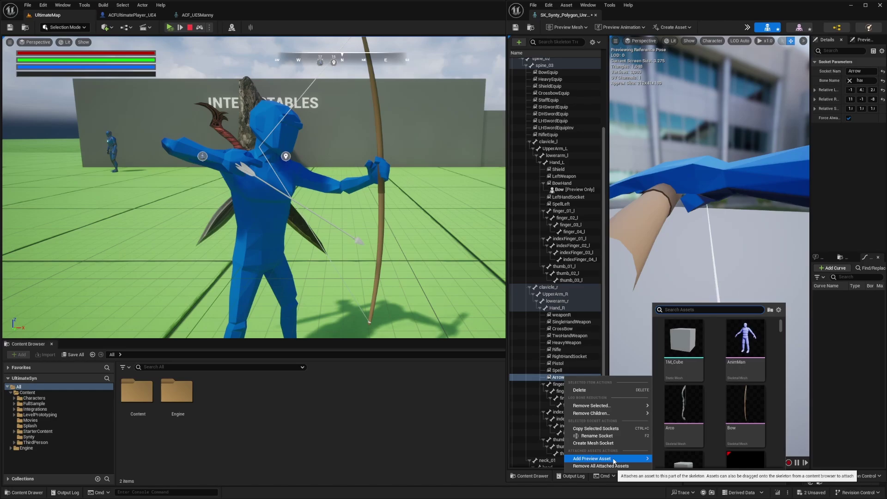
type("arra")
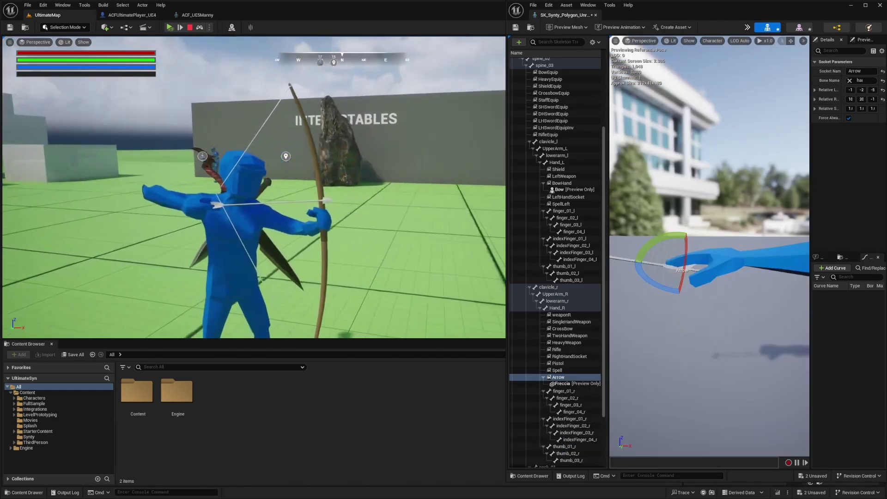
mouse_move(254, 187)
right_mouse_down()
mouse_move(230, 187)
mouse_move(245, 187)
right_mouse_up()
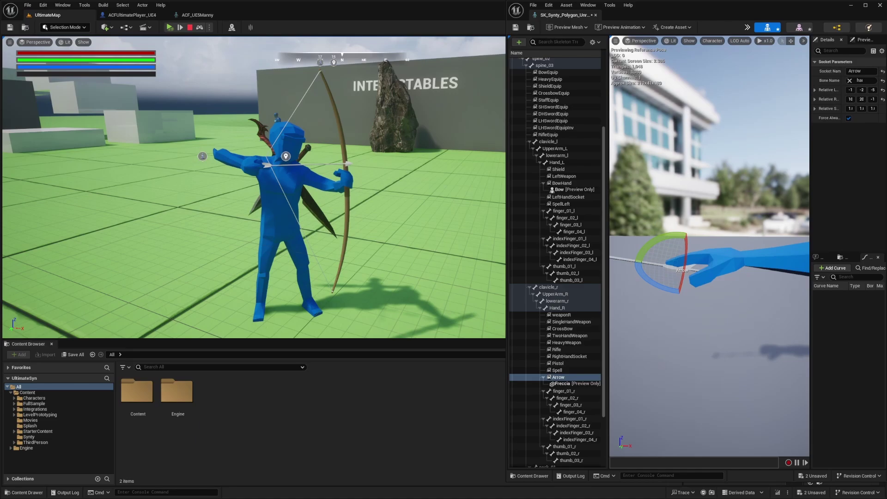
key("ctrl+s")
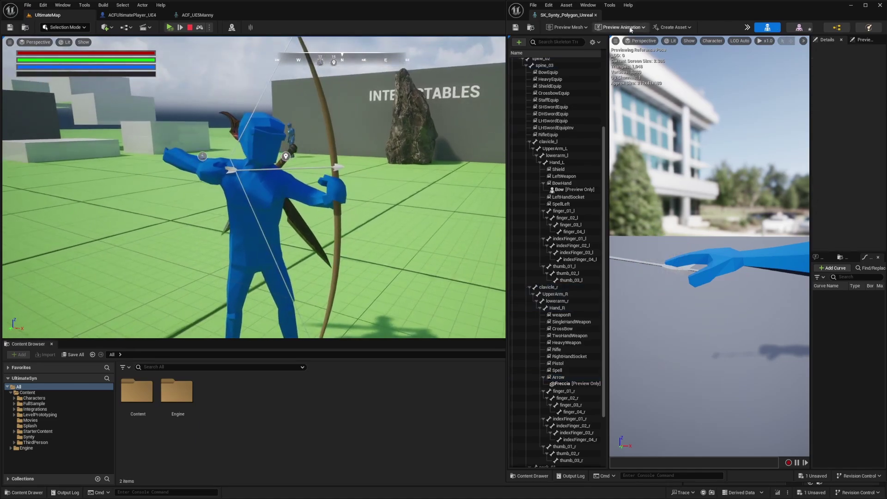
- Dock the floating skeleton editor among the main editor's documents and end the play session
left_click_drag(570, 15, 279, 15)
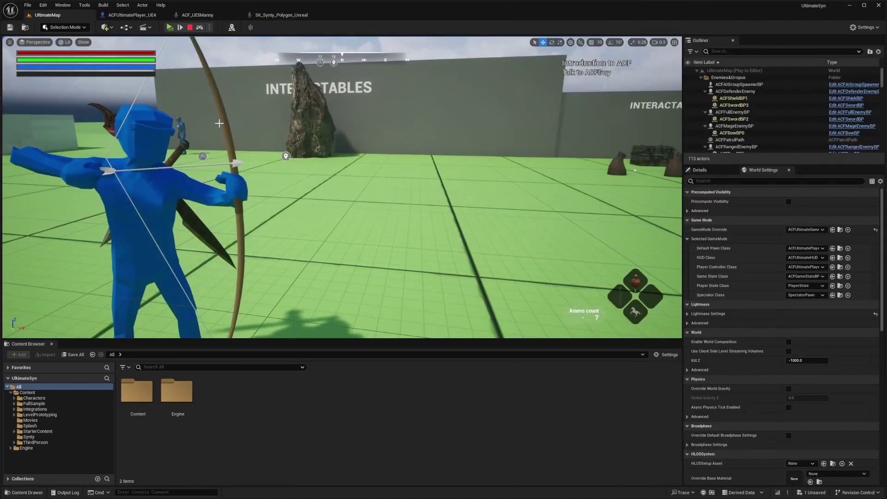
key("shift+F1")
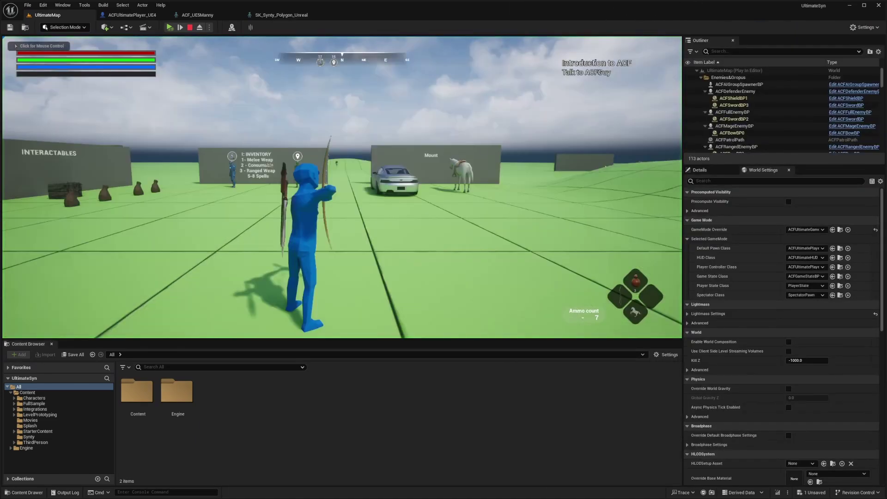
left_click(189, 29)
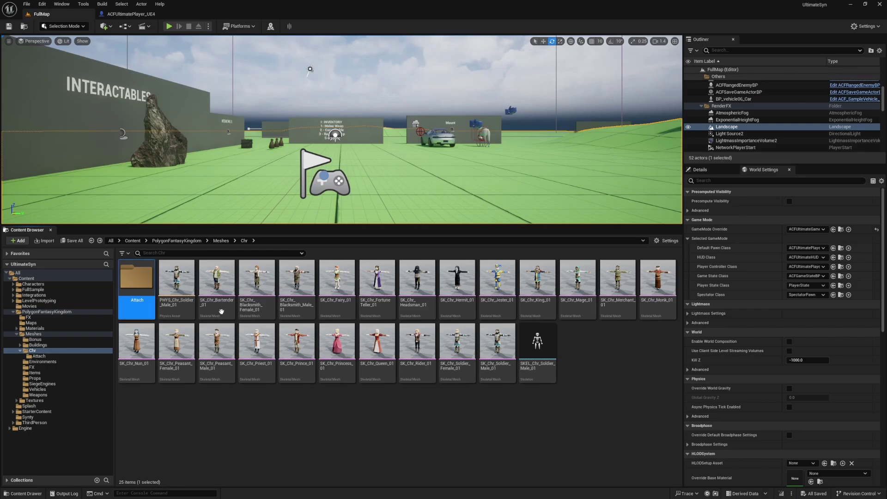
- Examine the character skeletal meshes and their skeleton in the Meshes/Chr folder of PolygonFantasyKingdom
left_click(220, 402)
left_click(167, 240)
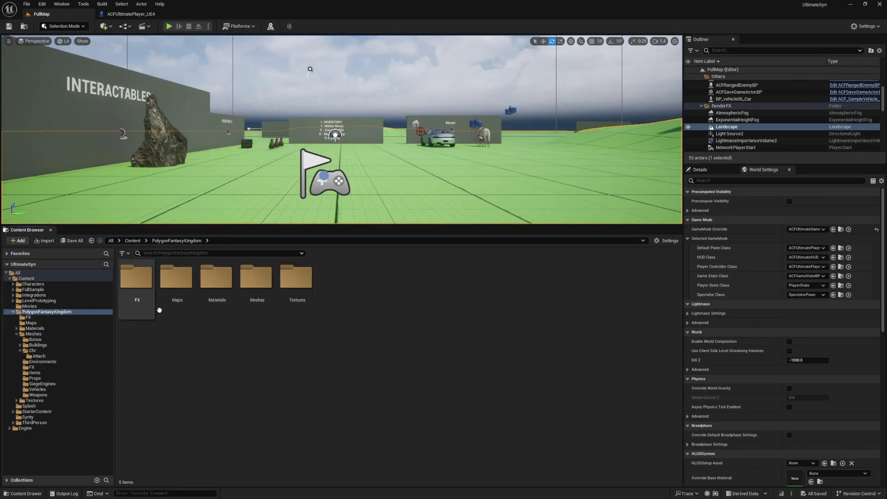
double_click(247, 301)
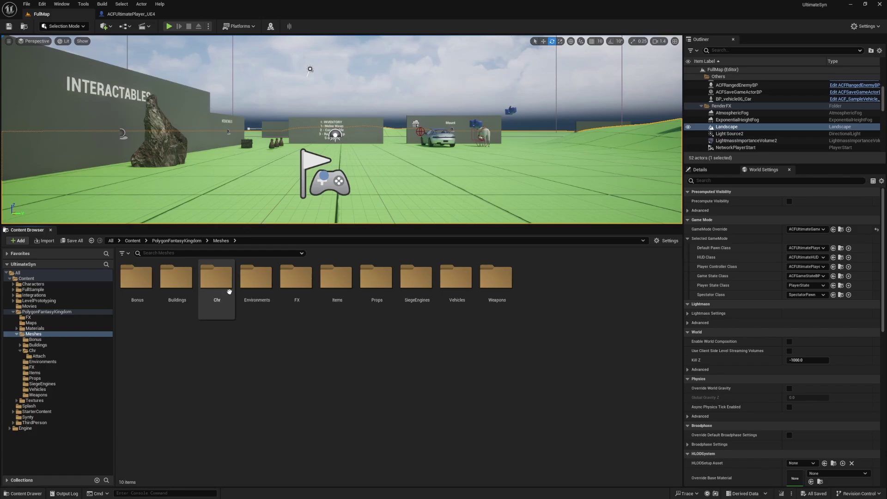
double_click(216, 284)
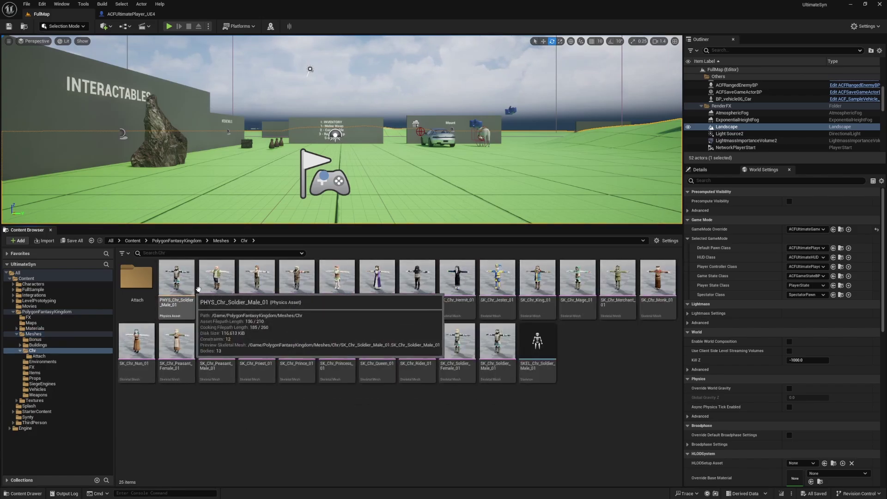
left_click(217, 289)
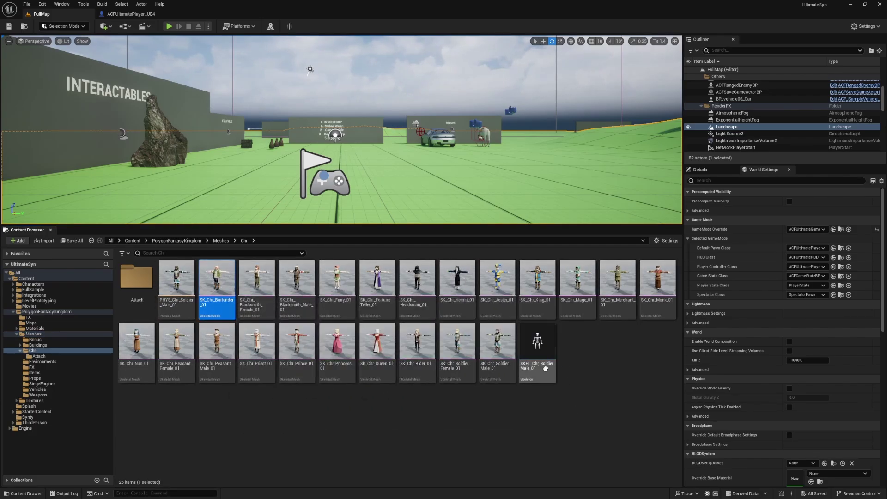
left_click(265, 433)
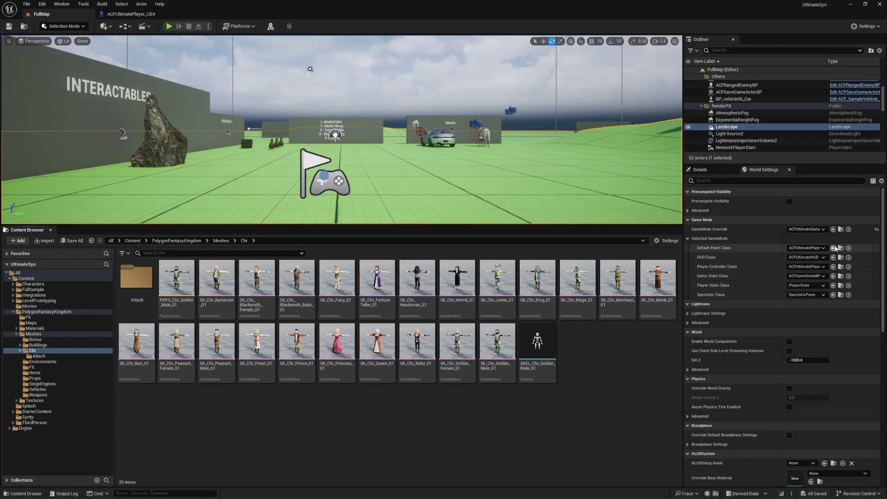
- Trace the default pawn ACFUltimatePlayer_UE4 to its Synty skeletal mesh and locate the skeleton SK_Synty_Polygon_Unreal in the Synty folder
left_click(833, 248)
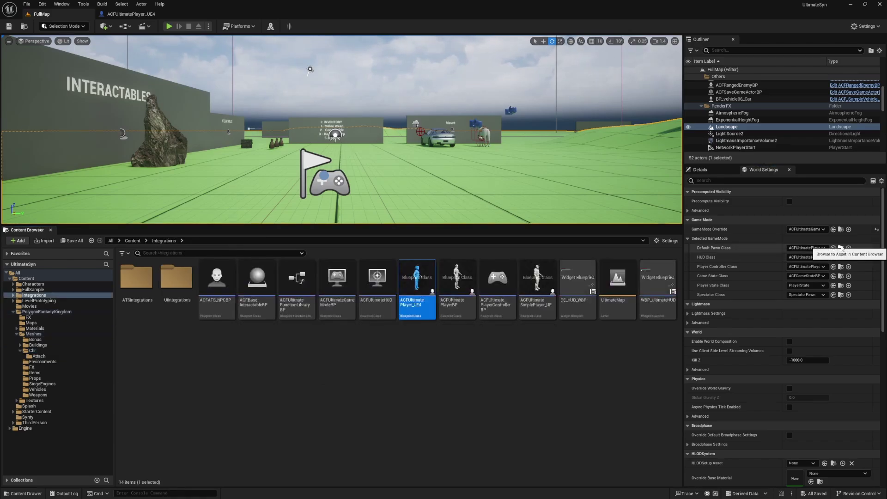
right_click(411, 283)
double_click(408, 276)
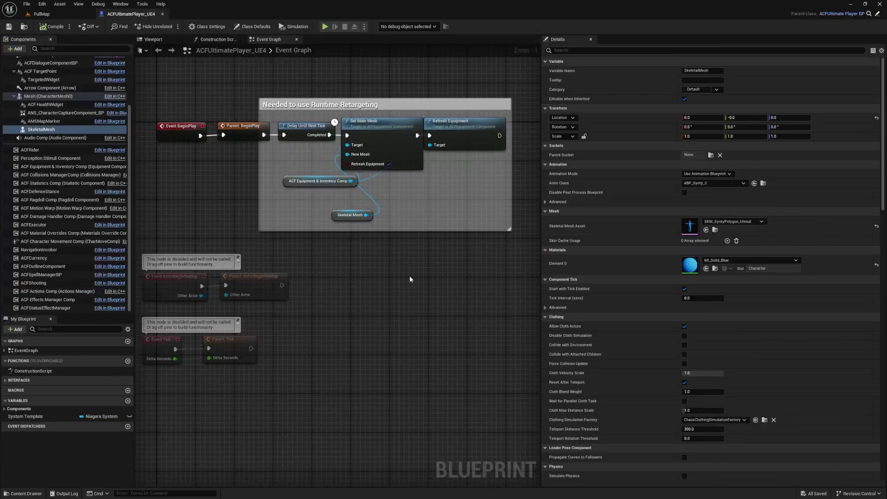
double_click(693, 232)
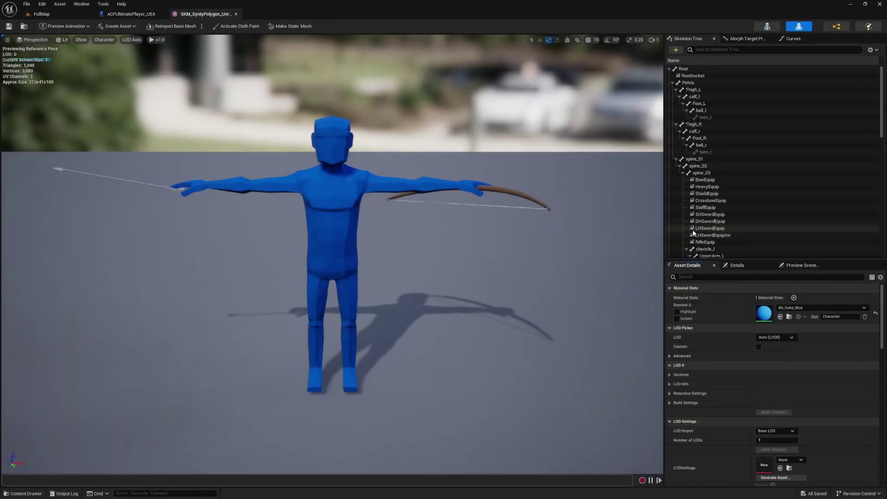
left_click(767, 26)
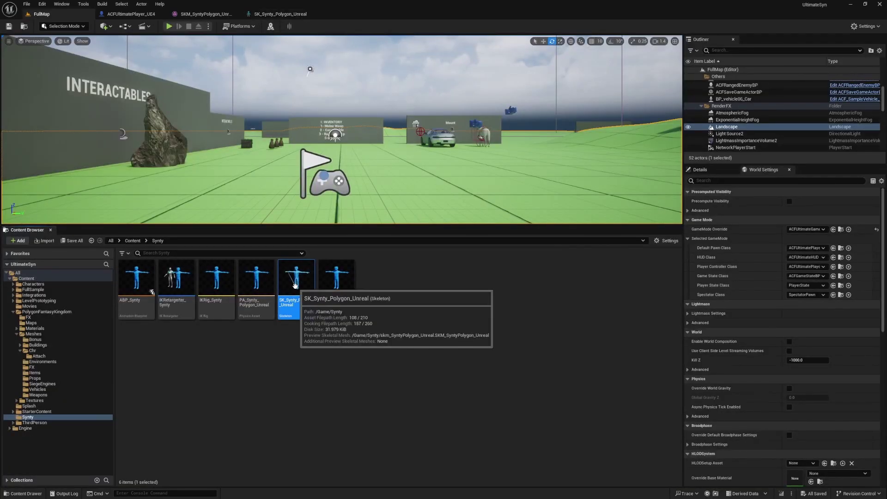
left_click(303, 355)
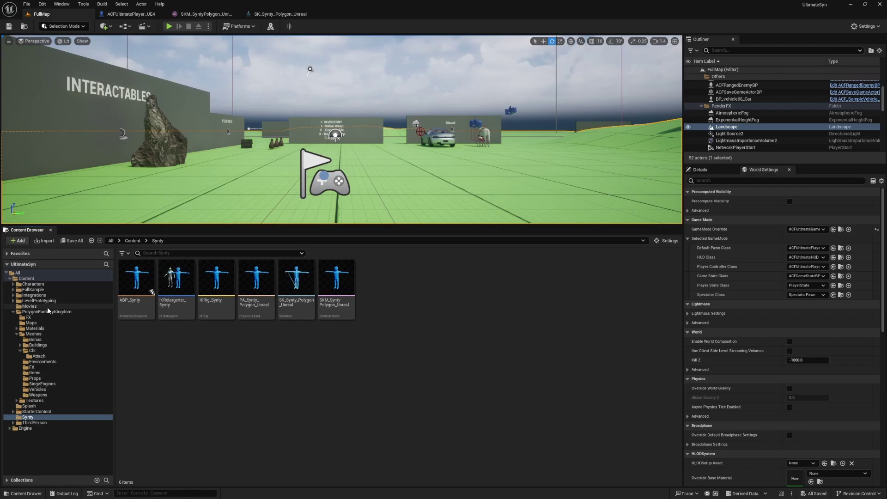
- Assign the SK_Synty_Polygon_Unreal skeleton to SK_Chr_Soldier_Male_01 and SK_Chr_Mage_01 in the Chr folder, reviewing the bone mapping
left_click(32, 350)
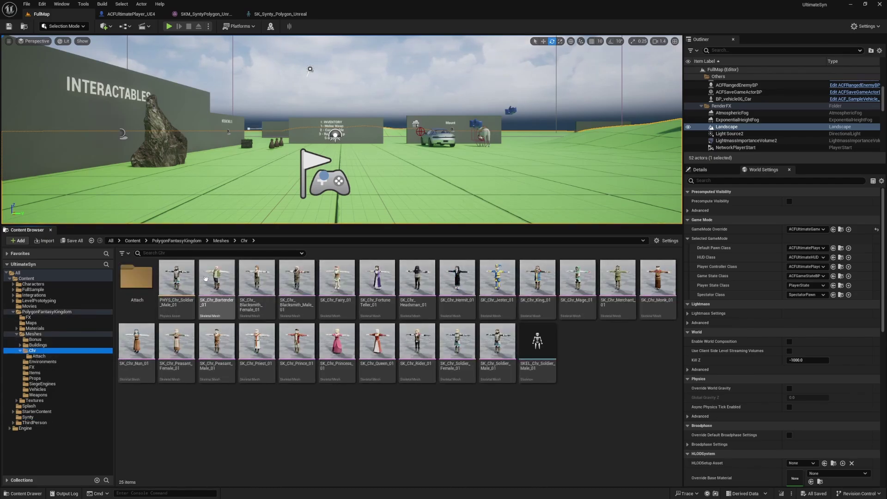
left_click(500, 336)
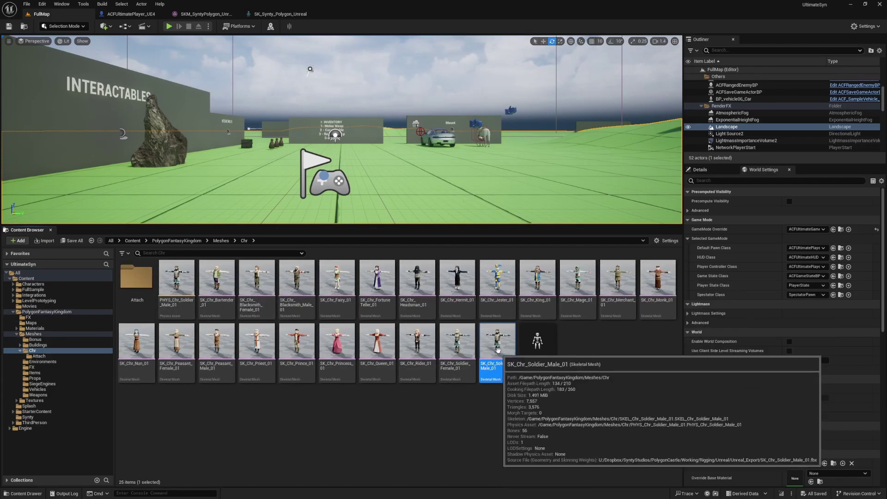
left_click(582, 281, "ctrl")
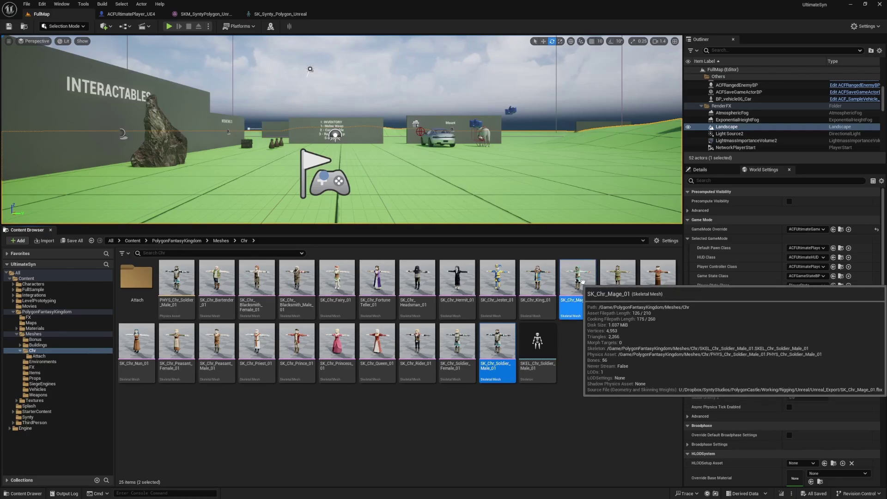
right_click(491, 340)
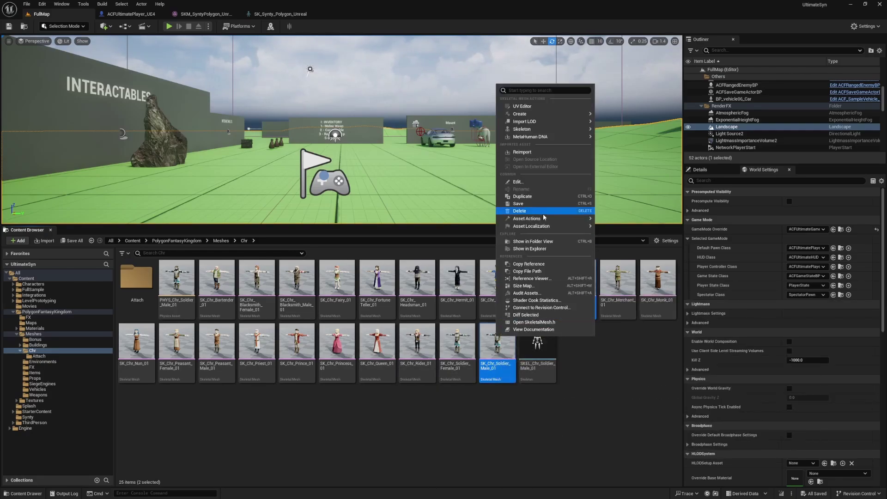
mouse_move(540, 137)
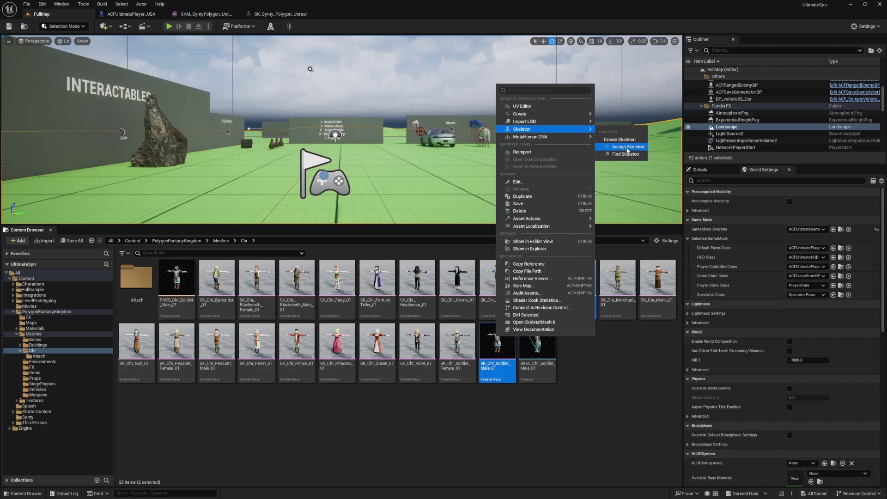
left_click(627, 148)
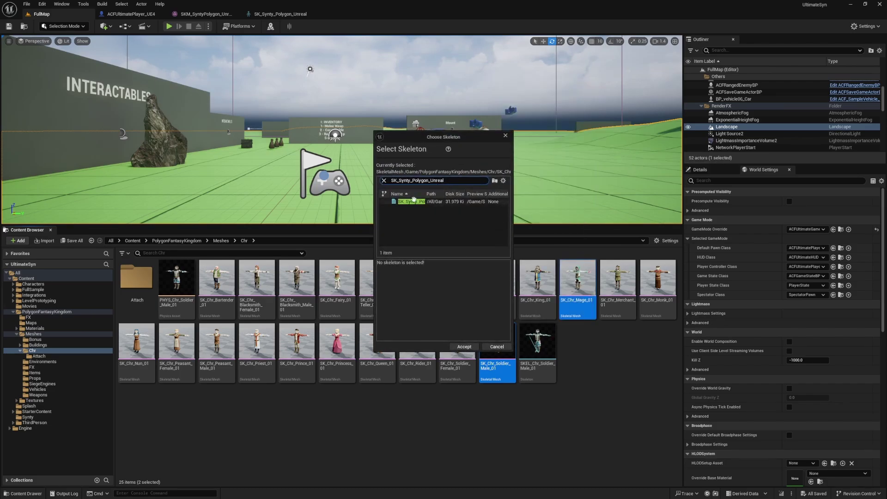
left_click(408, 201)
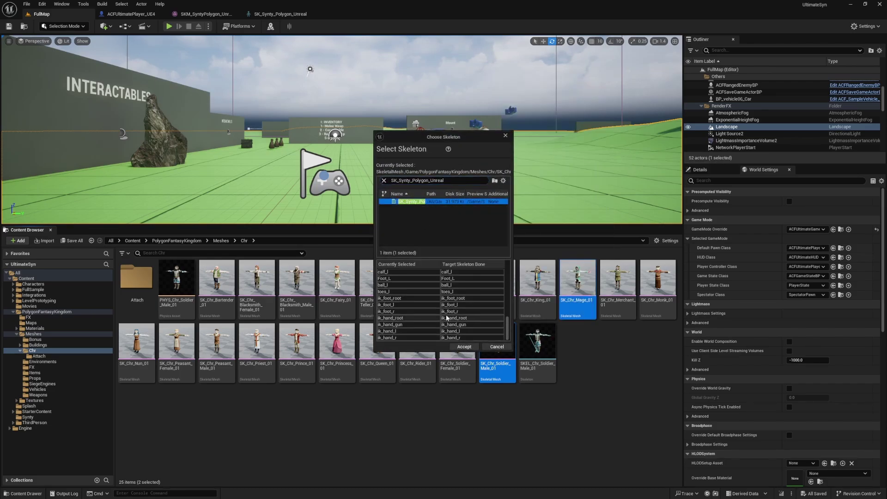
scroll(453, 322, "up", 10)
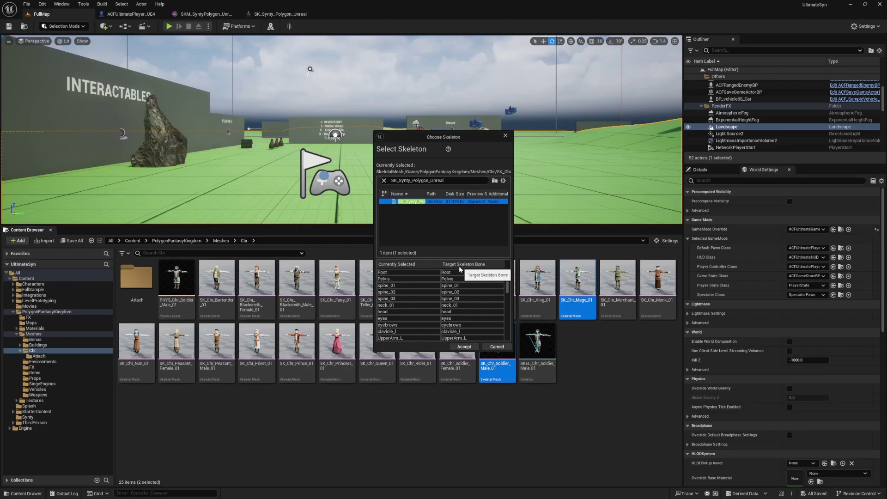
scroll(436, 315, "down", 10)
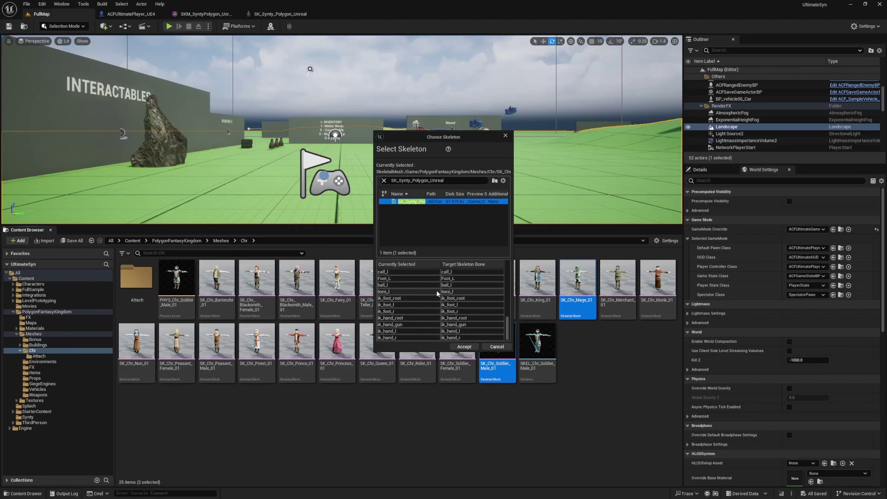
left_click(464, 346)
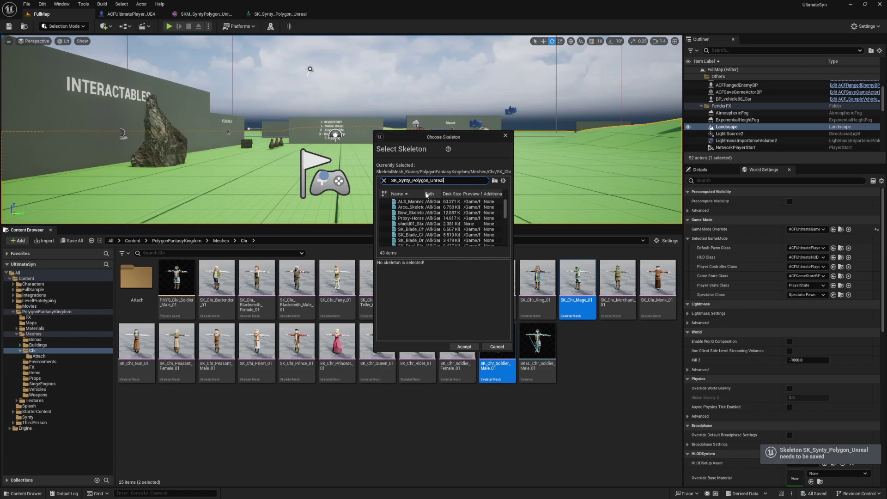
left_click(411, 203)
left_click(463, 346)
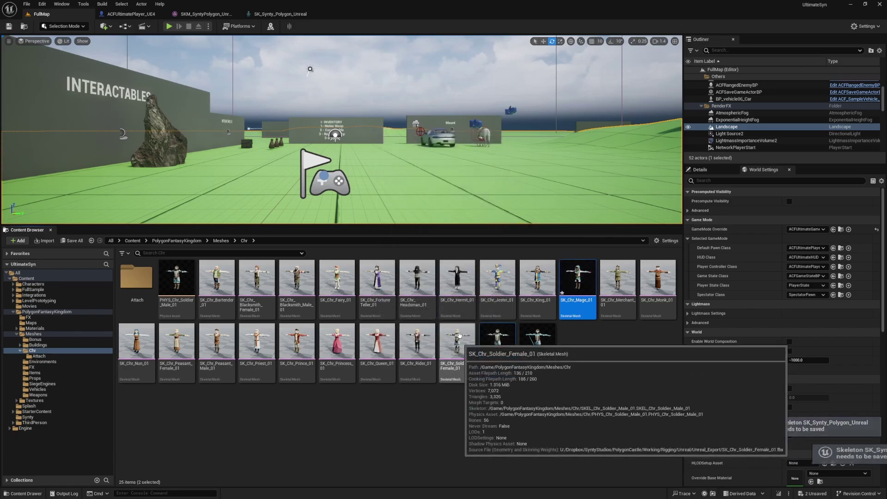
- Save the modified assets and check which skeleton is assigned to SK_Chr_Mage_01
left_click(614, 363)
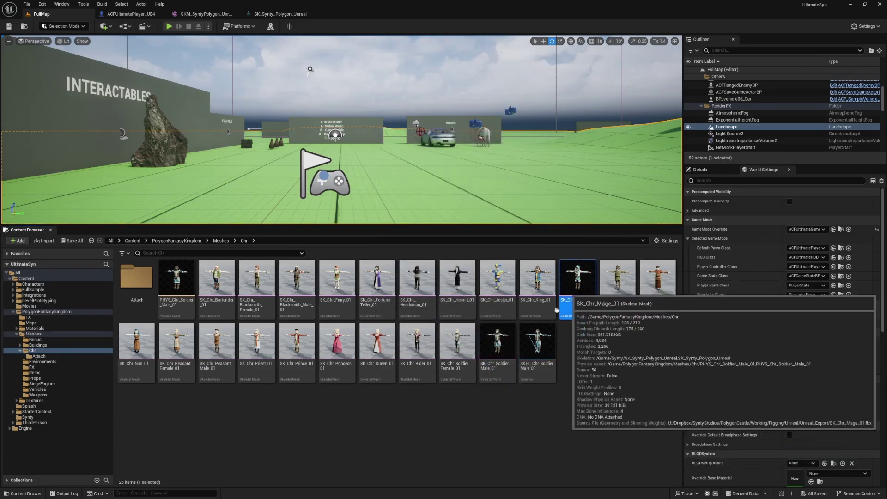
left_click(573, 283)
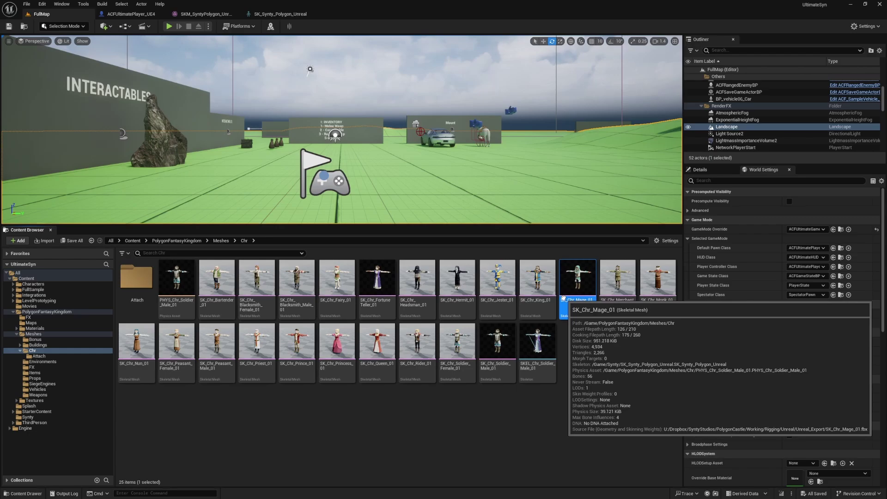
left_click(604, 362)
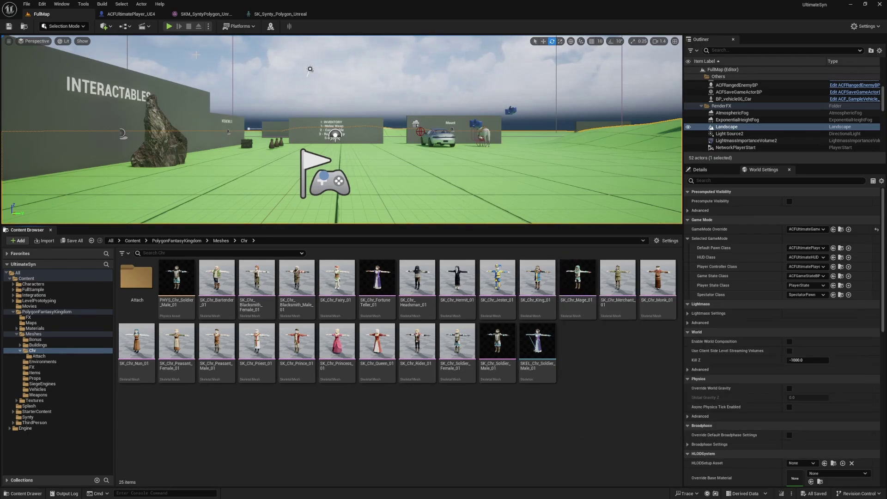
- Set the SkeletalMesh component of ACFUltimatePlayer_UE4 to SK_Chr_Soldier_Male_01 and compile the blueprint
left_click(130, 15)
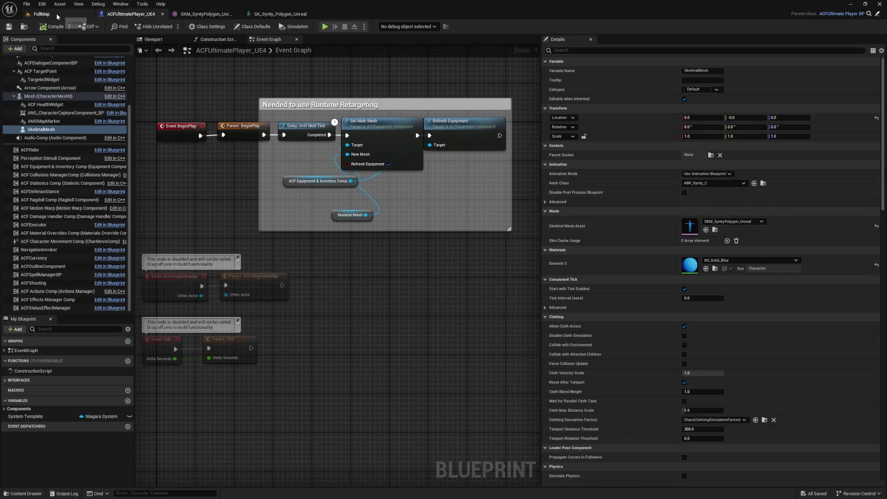
left_click(42, 14)
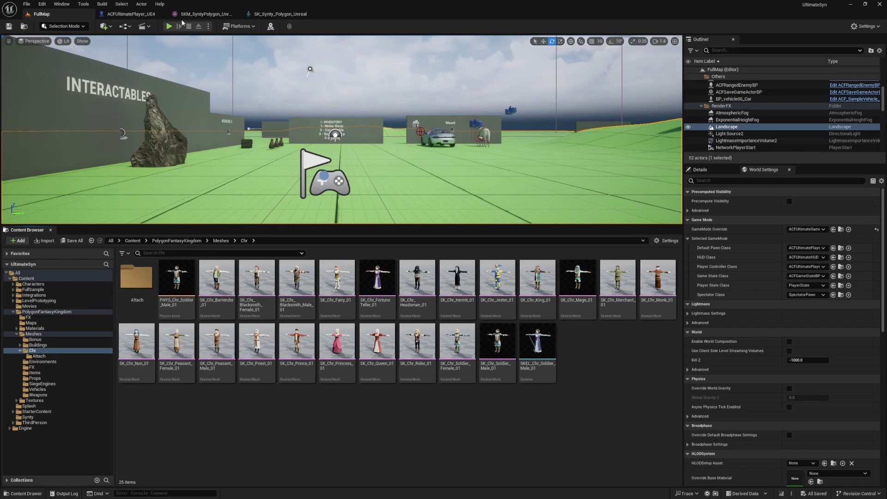
left_click(131, 14)
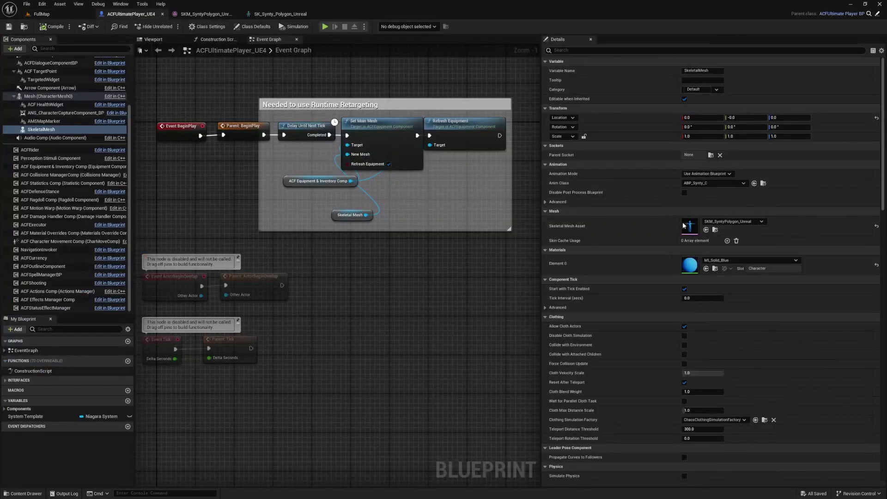
left_click(724, 222)
type("soldie")
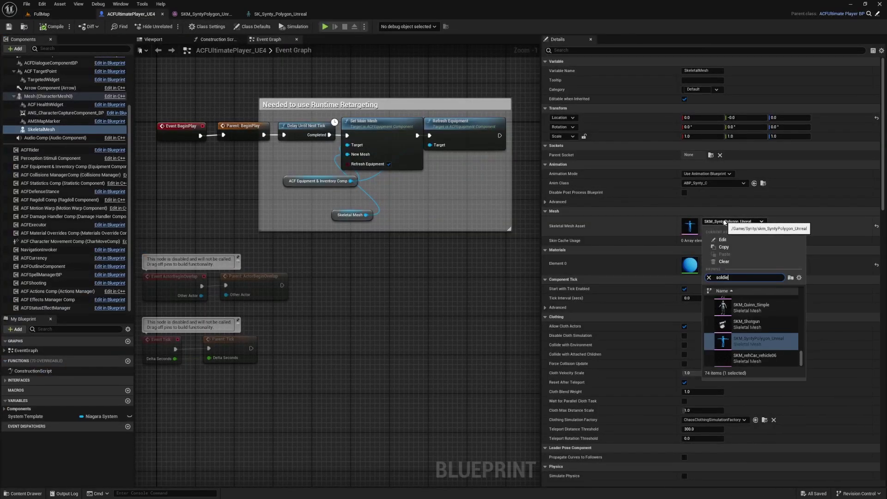
type("r_male")
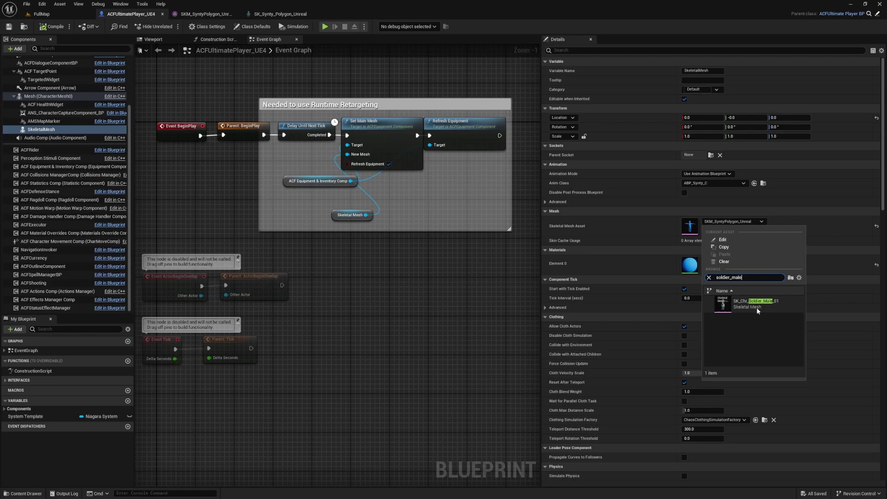
left_click(756, 309)
left_click(383, 317)
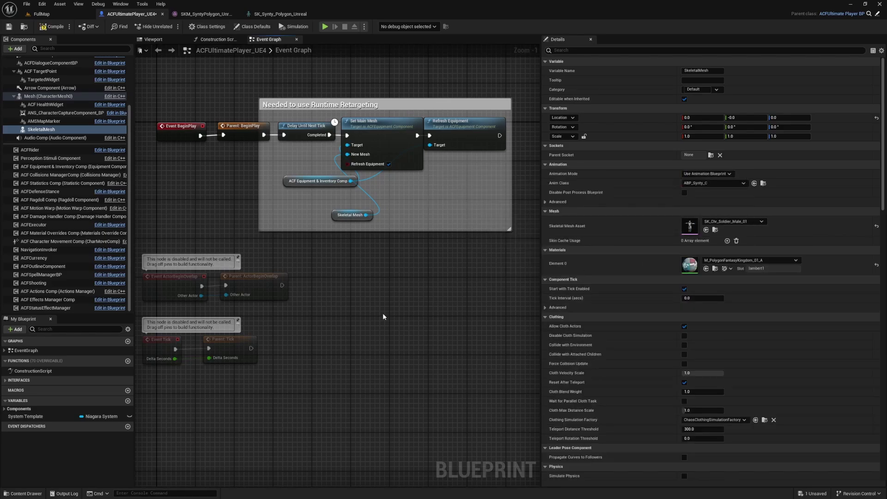
left_click(53, 28)
- Playtest FullMap full screen, running around with the soldier character and drawing its melee weapon to check animations and weapon placement
left_click(43, 14)
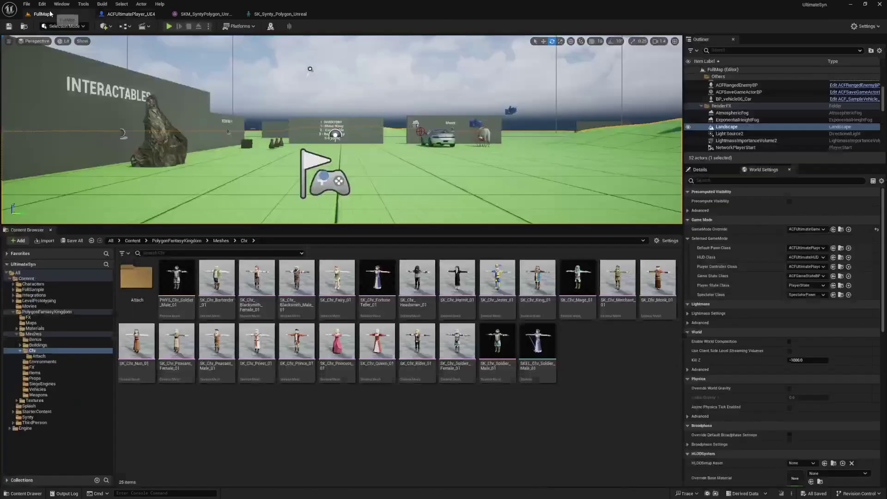
key("alt+p")
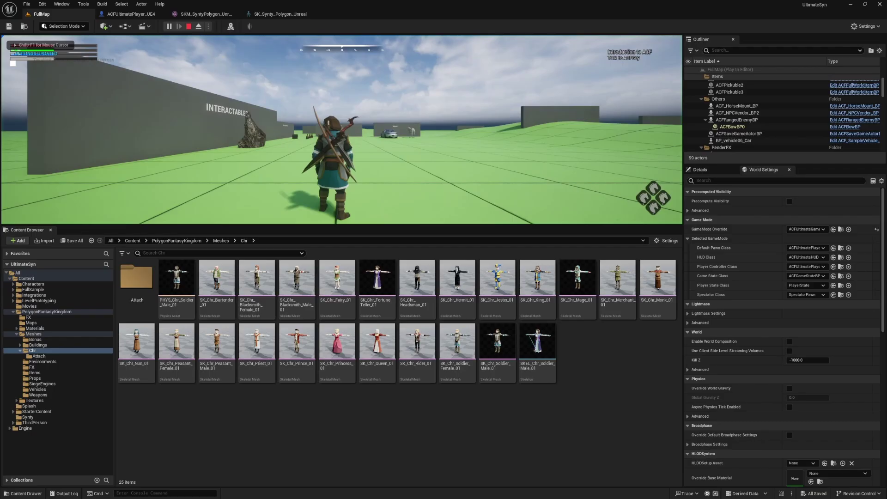
key("F11")
left_click(444, 250)
key("s")
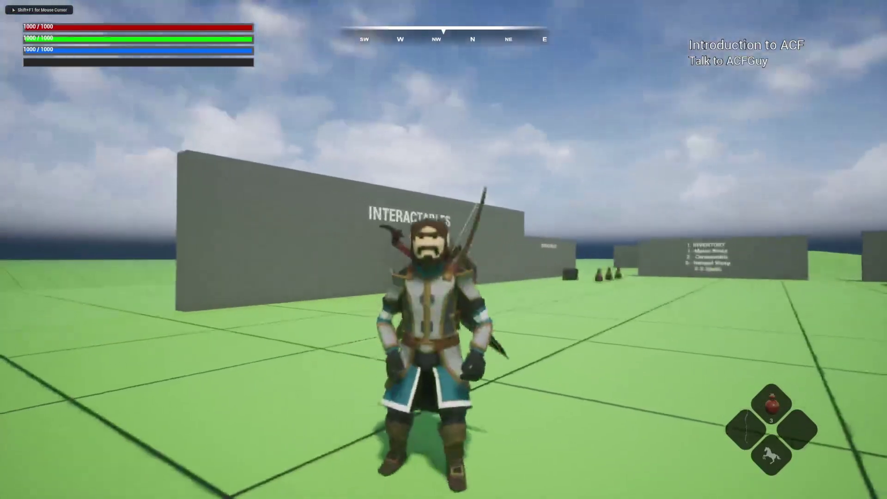
key("d")
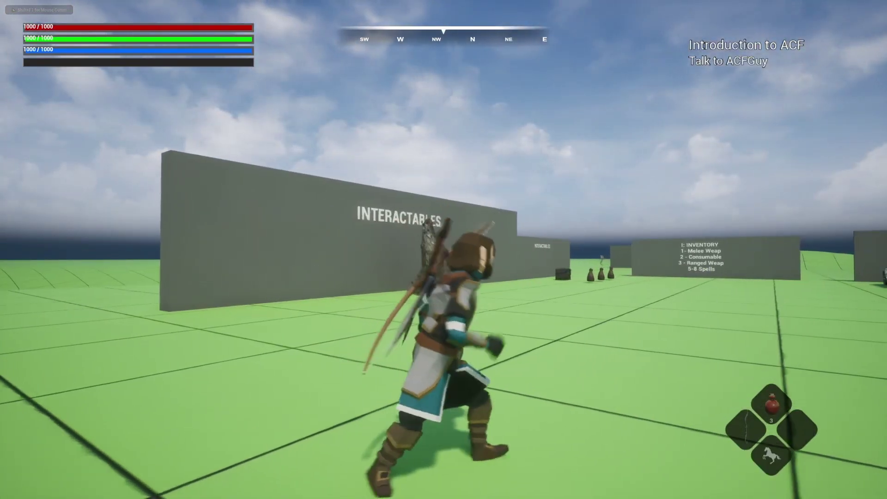
key("s")
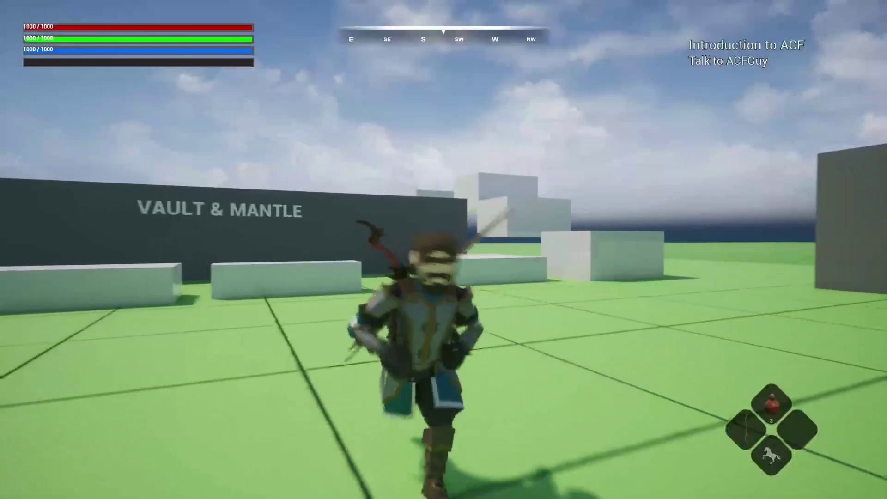
key("d")
left_click(443, 250)
key("s")
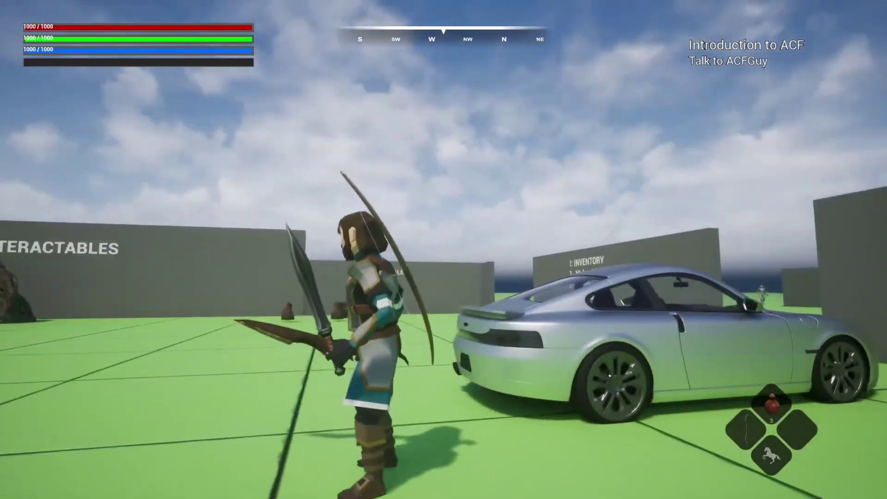
key("Escape")
- Duplicate ACFFullEnemyBP in FullSample/Blueprints/Characters/Enemies under the name aaaaa and open the copy
right_click_drag(243, 316, 238, 316)
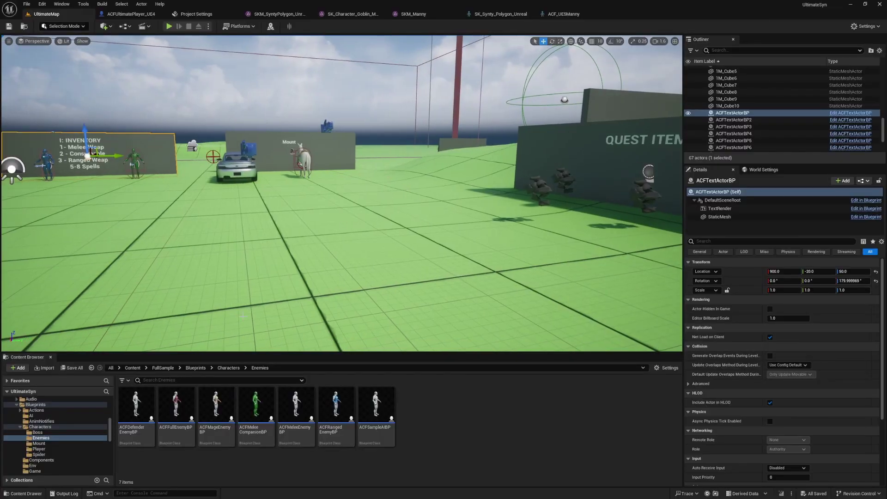
left_click(161, 368)
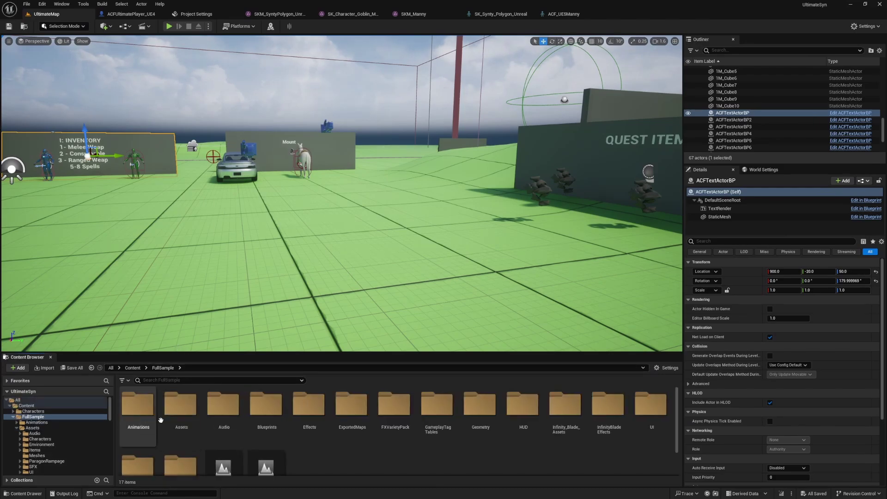
double_click(264, 406)
double_click(262, 407)
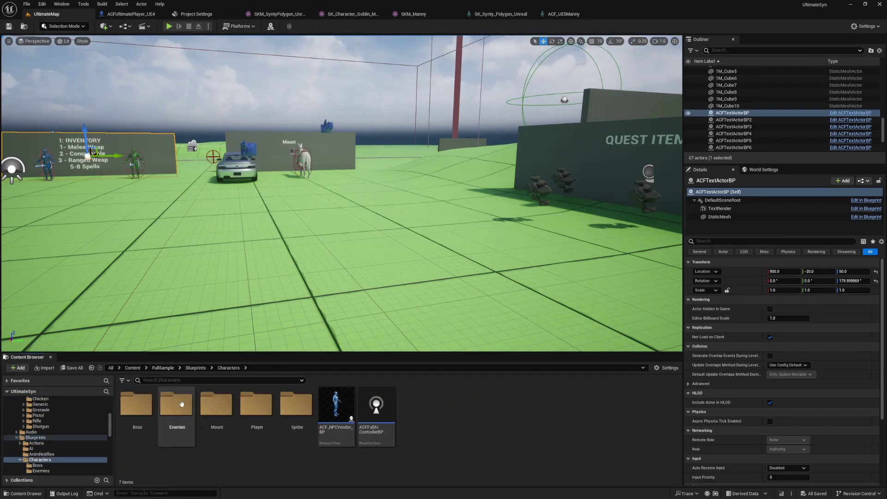
double_click(175, 404)
left_click(190, 434)
key("ctrl+d")
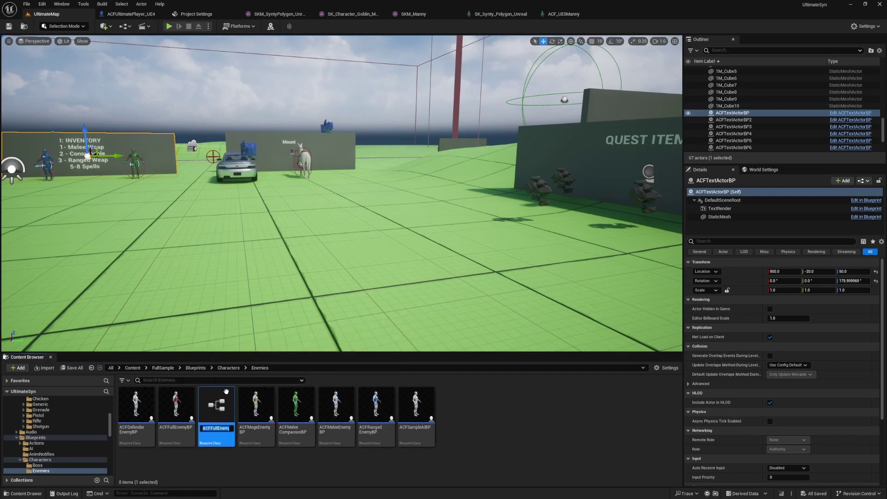
key("Return")
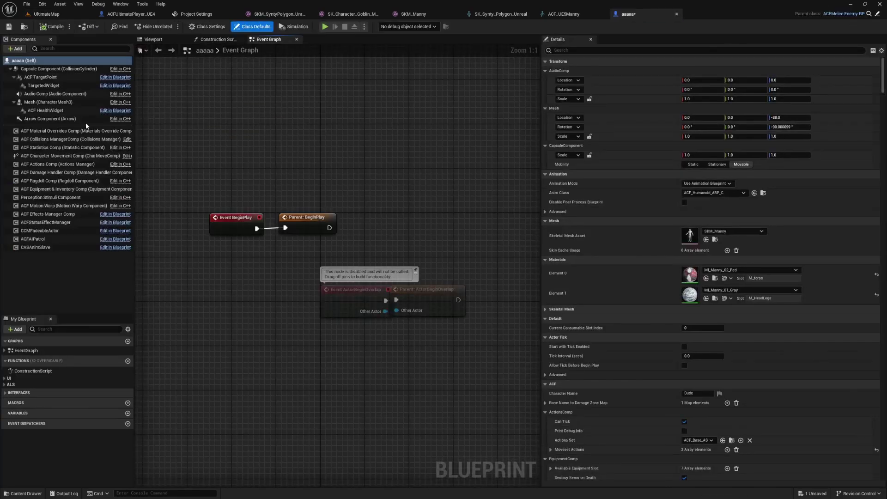
- Add a Skeletal Mesh component beneath the inherited Mesh component of the aaaaa enemy blueprint
left_click(61, 102)
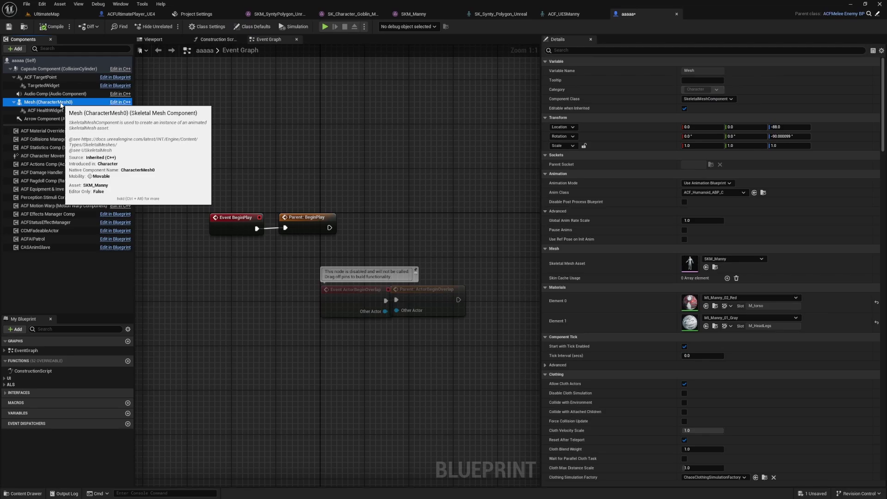
right_click(60, 103)
left_click(15, 49)
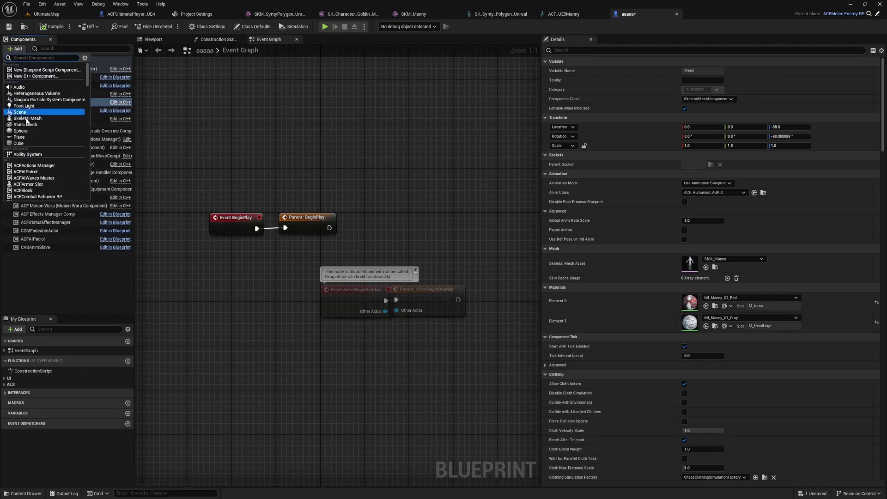
left_click(27, 118)
- Assign SK_Character_Hero_Knight_Female as the added component's skeletal mesh and ABP_Synty as its anim class
left_click(715, 250)
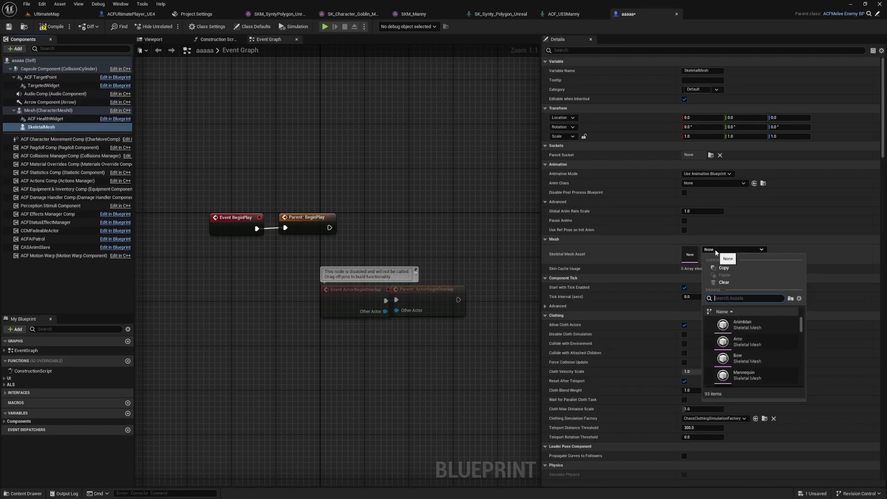
type("knight")
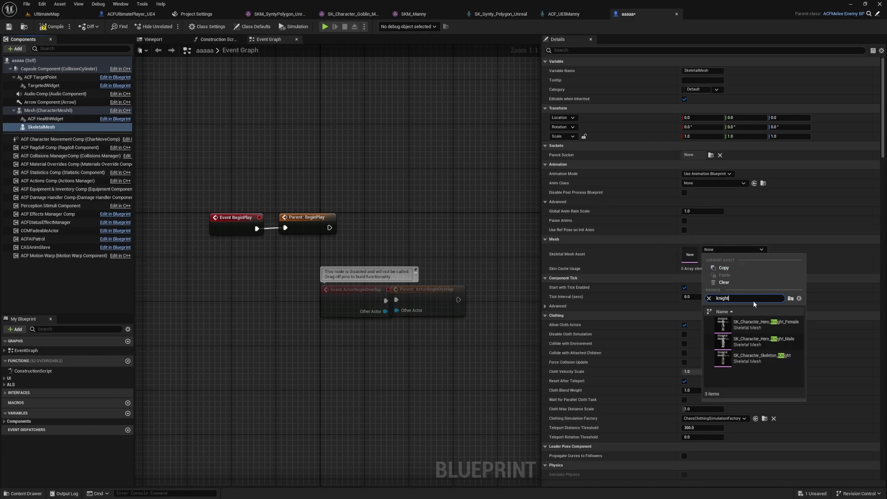
left_click(753, 325)
left_click(695, 184)
type("synty")
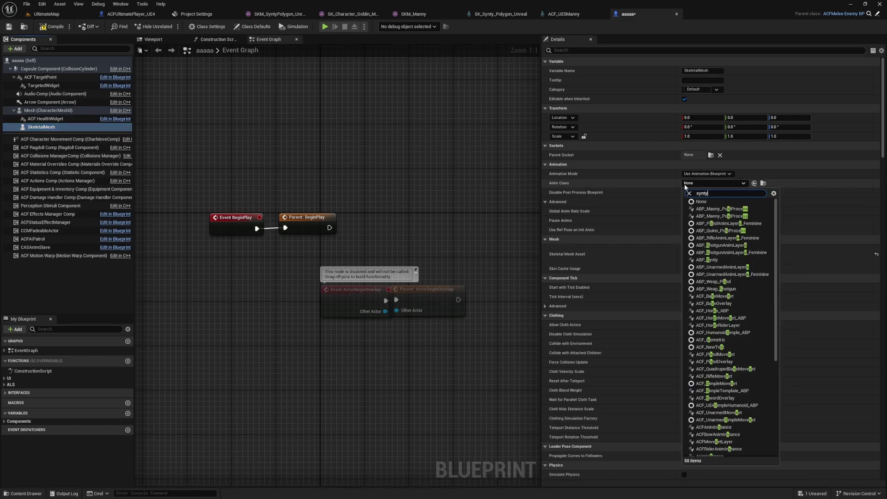
left_click(709, 208)
- Adjust the inherited Mesh component of the aaaaa blueprint and place the aaaaa enemy in UltimateMap
left_click(58, 112)
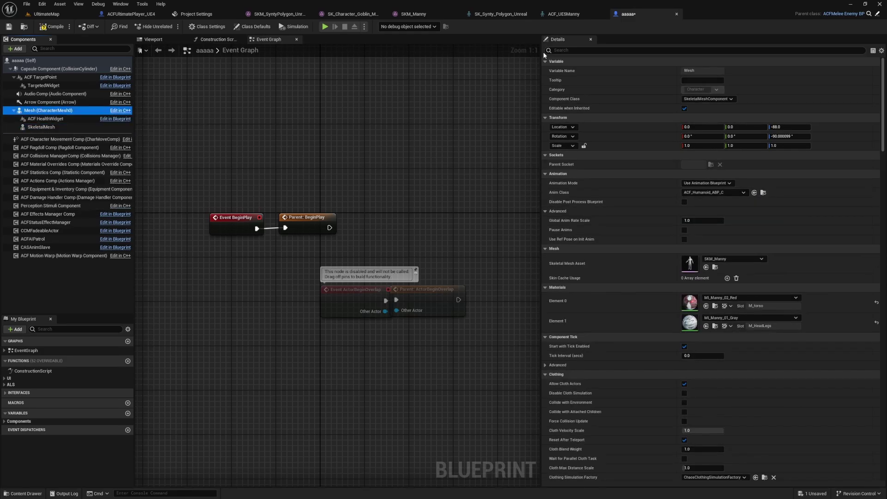
left_click(714, 298)
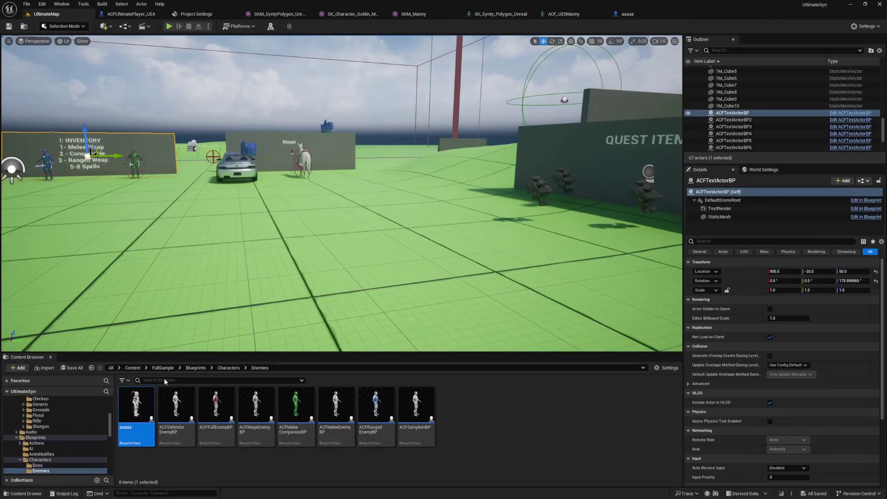
left_click_drag(136, 406, 163, 251)
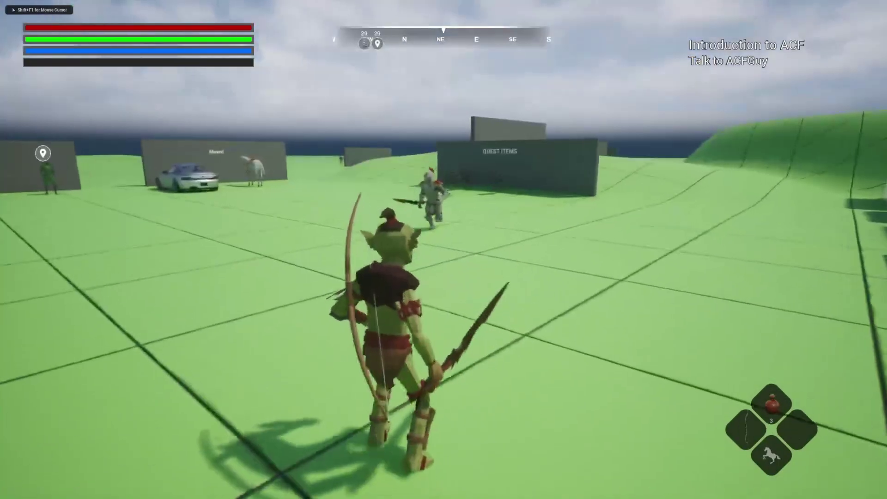
- Playtest a melee fight between the goblin player and the knight enemy to check the combat animations
key("w")
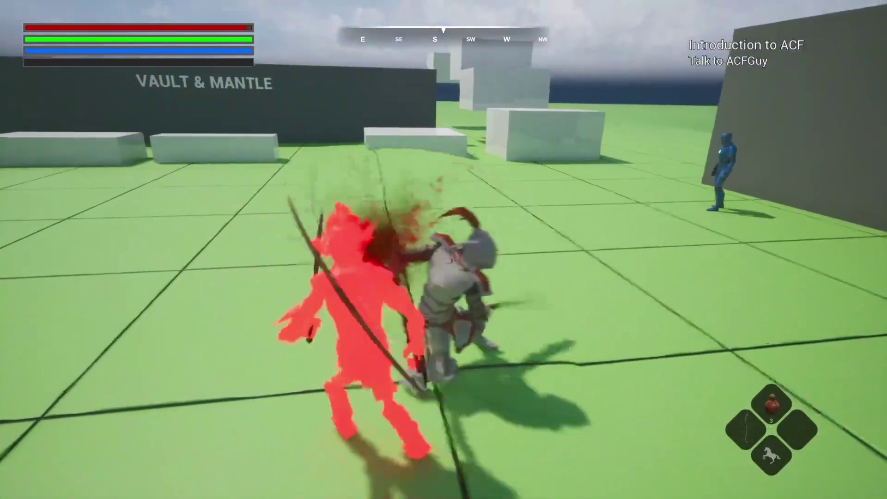
left_click(444, 249)
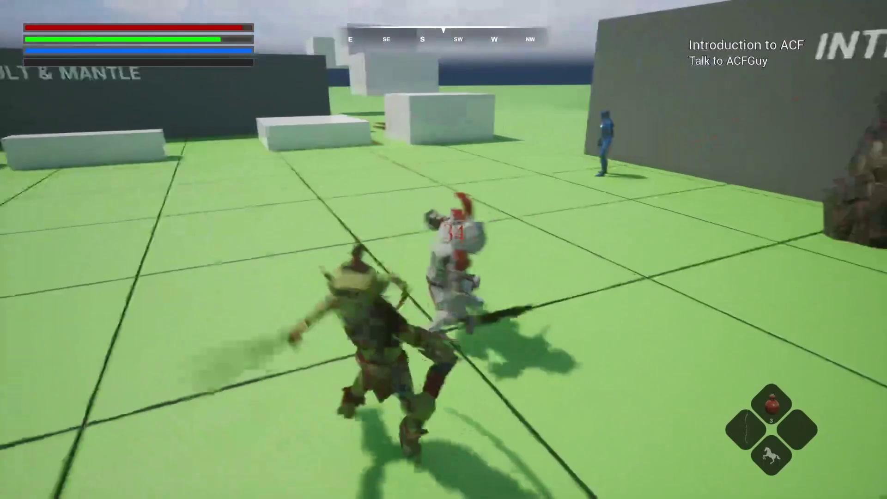
left_click(444, 249)
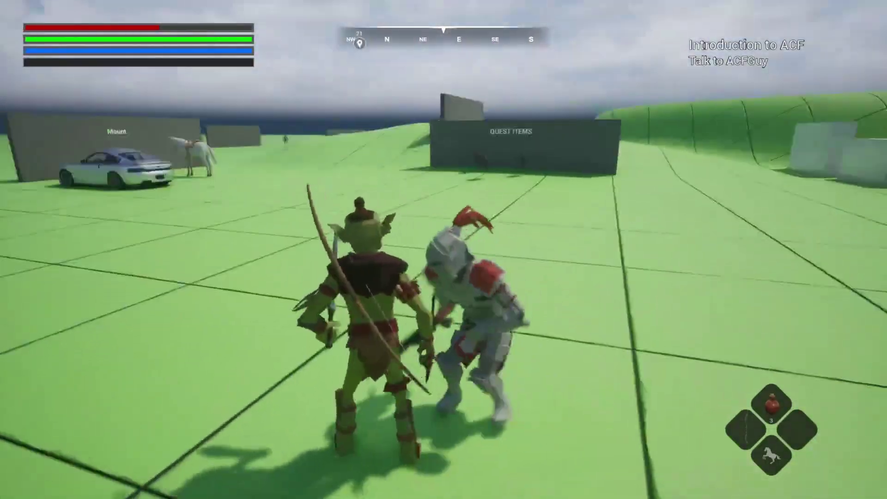
left_click(443, 249)
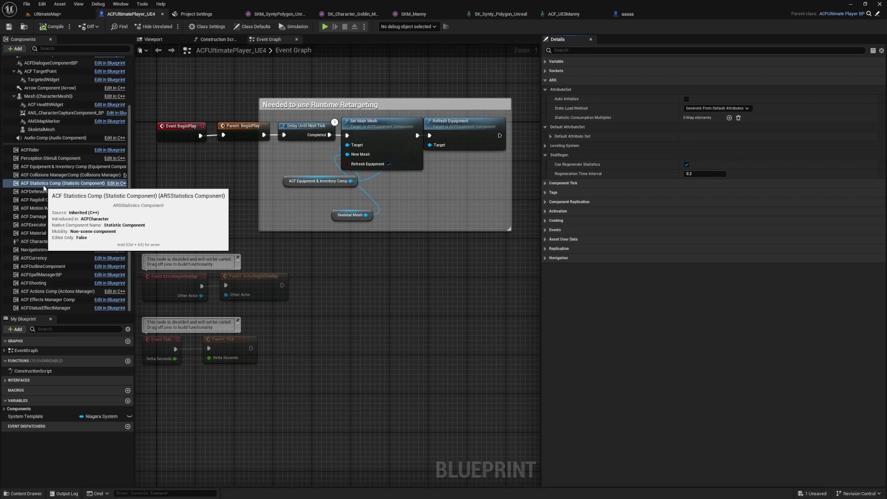
- Clear the Statistics array in the Default Attribute Set of the player's ACF Statistics Comp
left_click(545, 146)
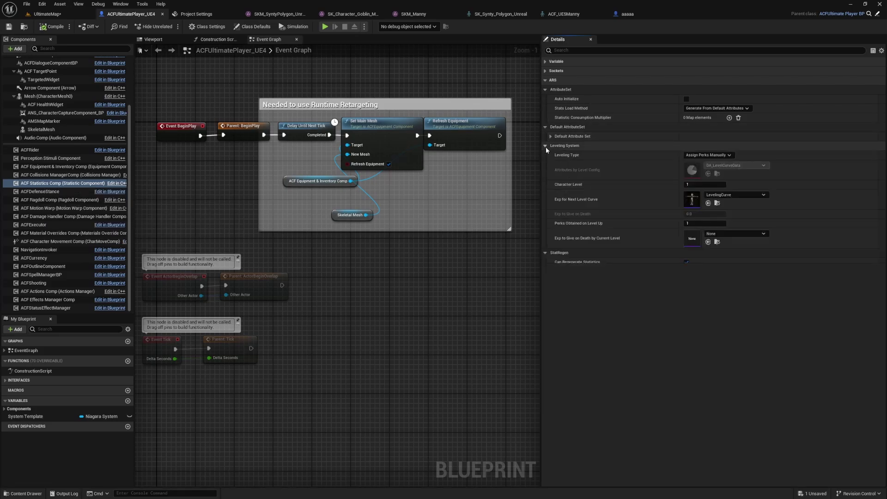
left_click(550, 137)
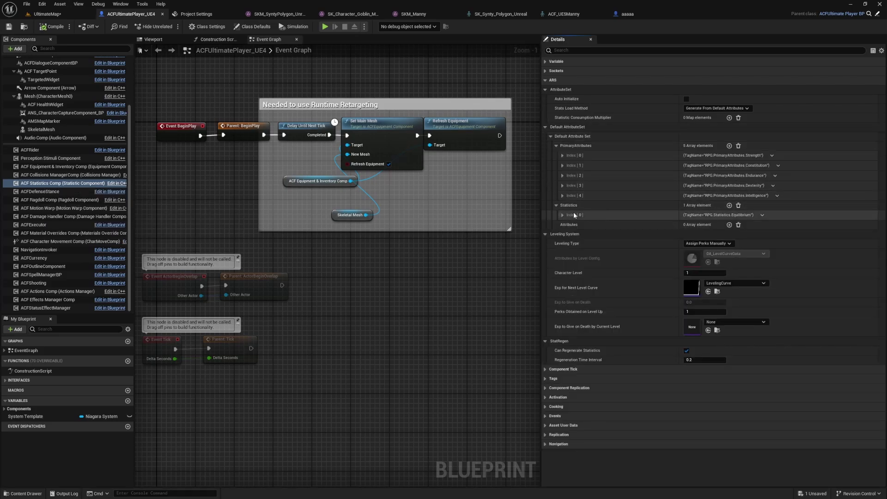
left_click(562, 215)
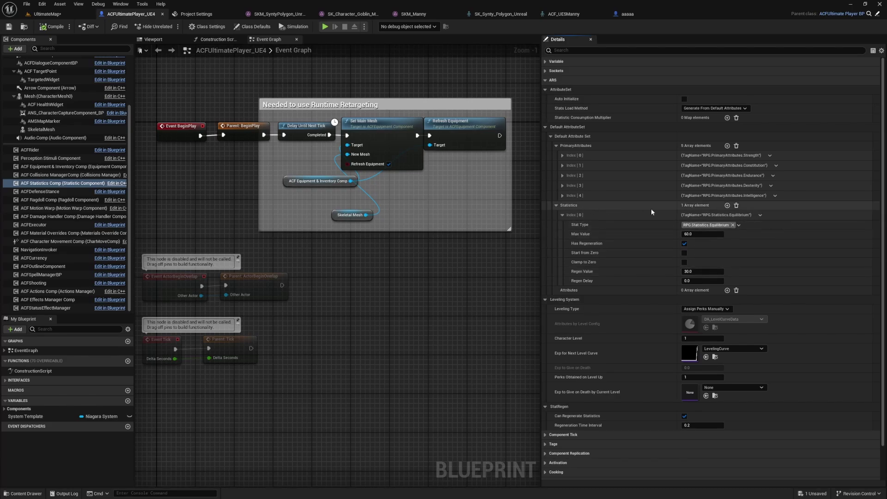
left_click(736, 205)
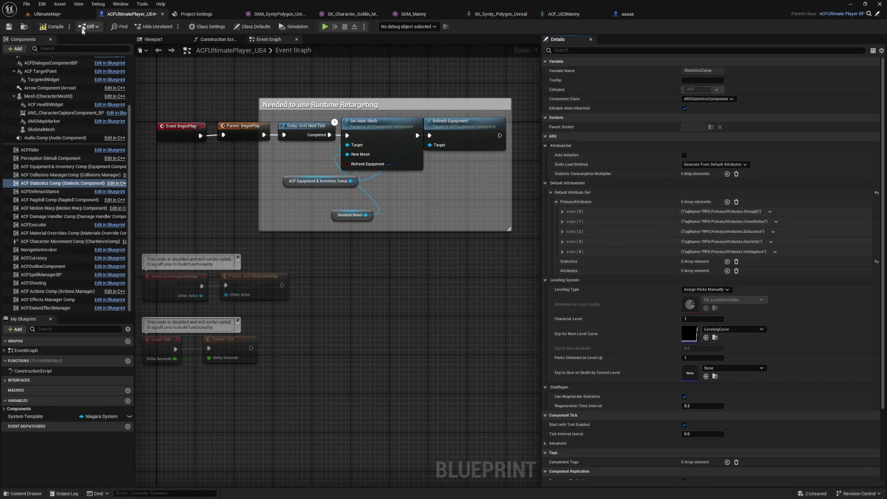
- Playtest UltimateMap with the changed player statistics, running to the knight enemy and fighting it with the melee weapon
left_click(53, 19)
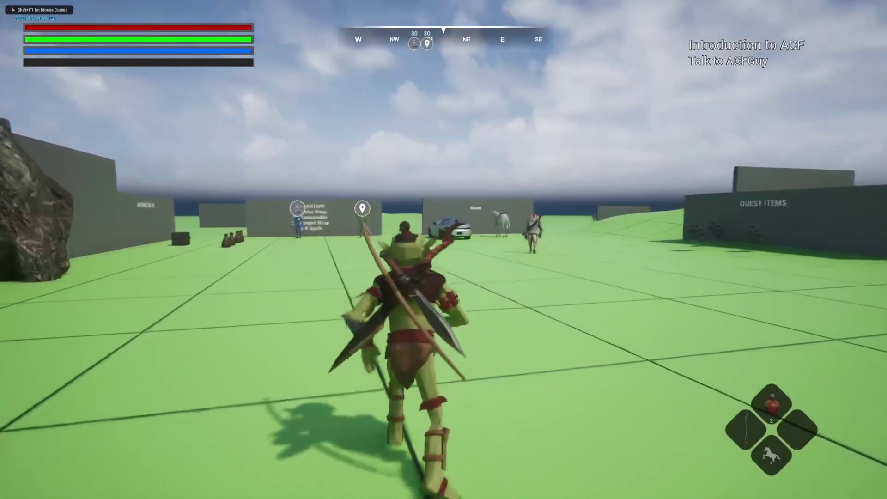
key("w")
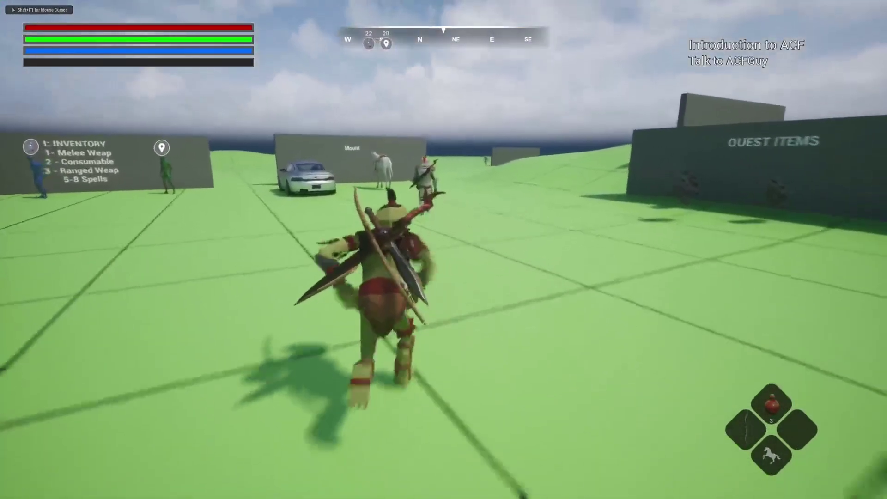
key("w")
left_click(443, 249)
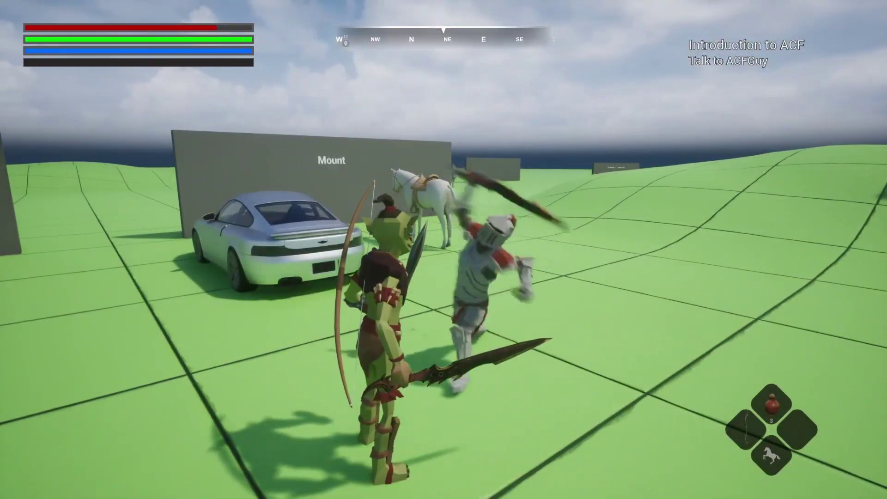
key("Escape")
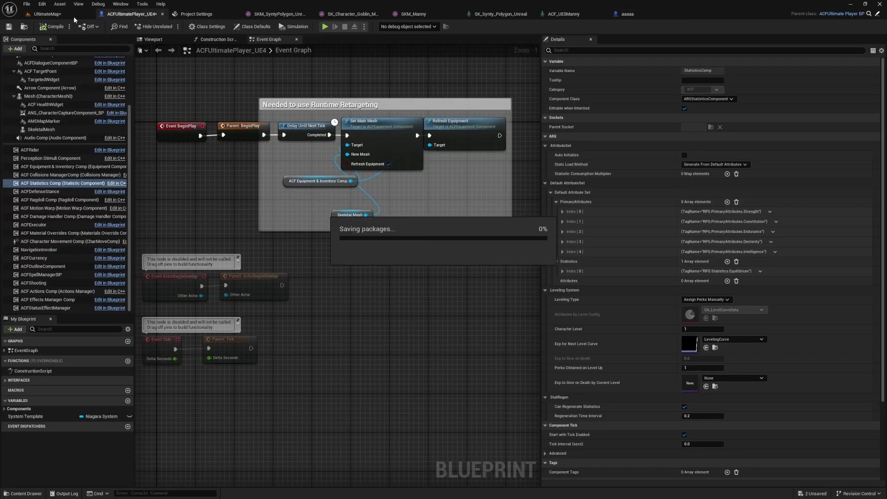
- Playtest UltimateMap again and move the goblin player towards the knight enemy
left_click(58, 14)
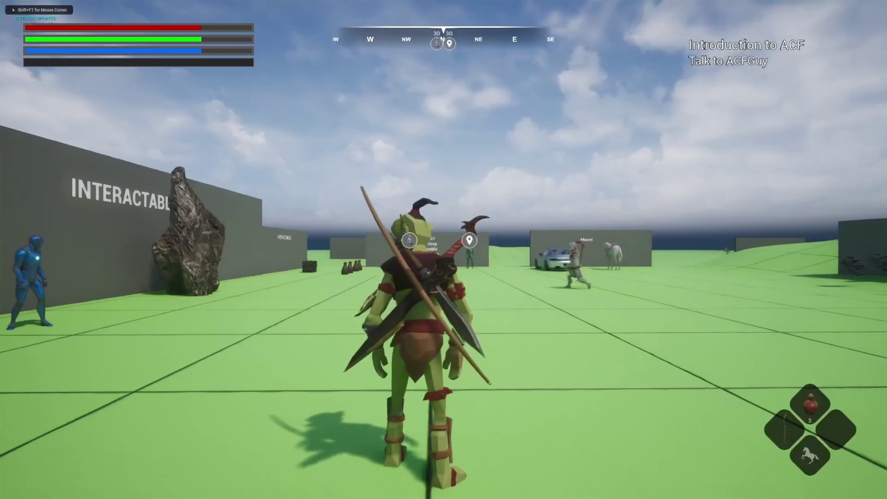
key("w")
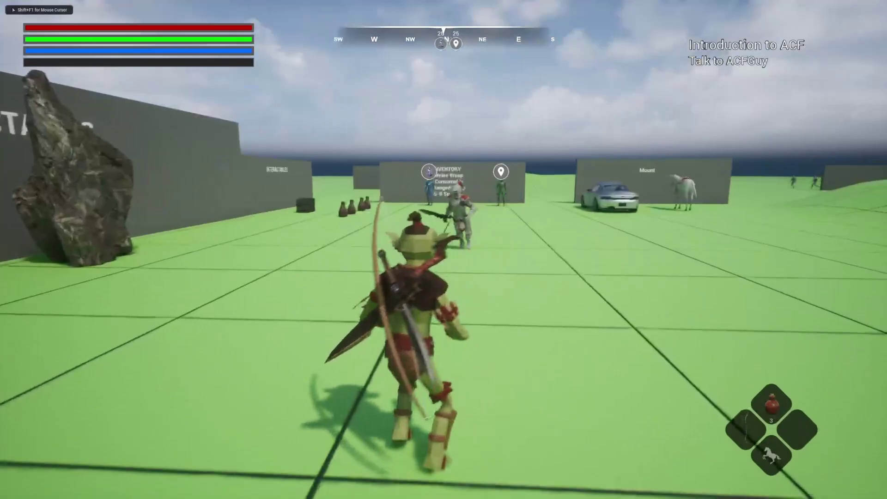